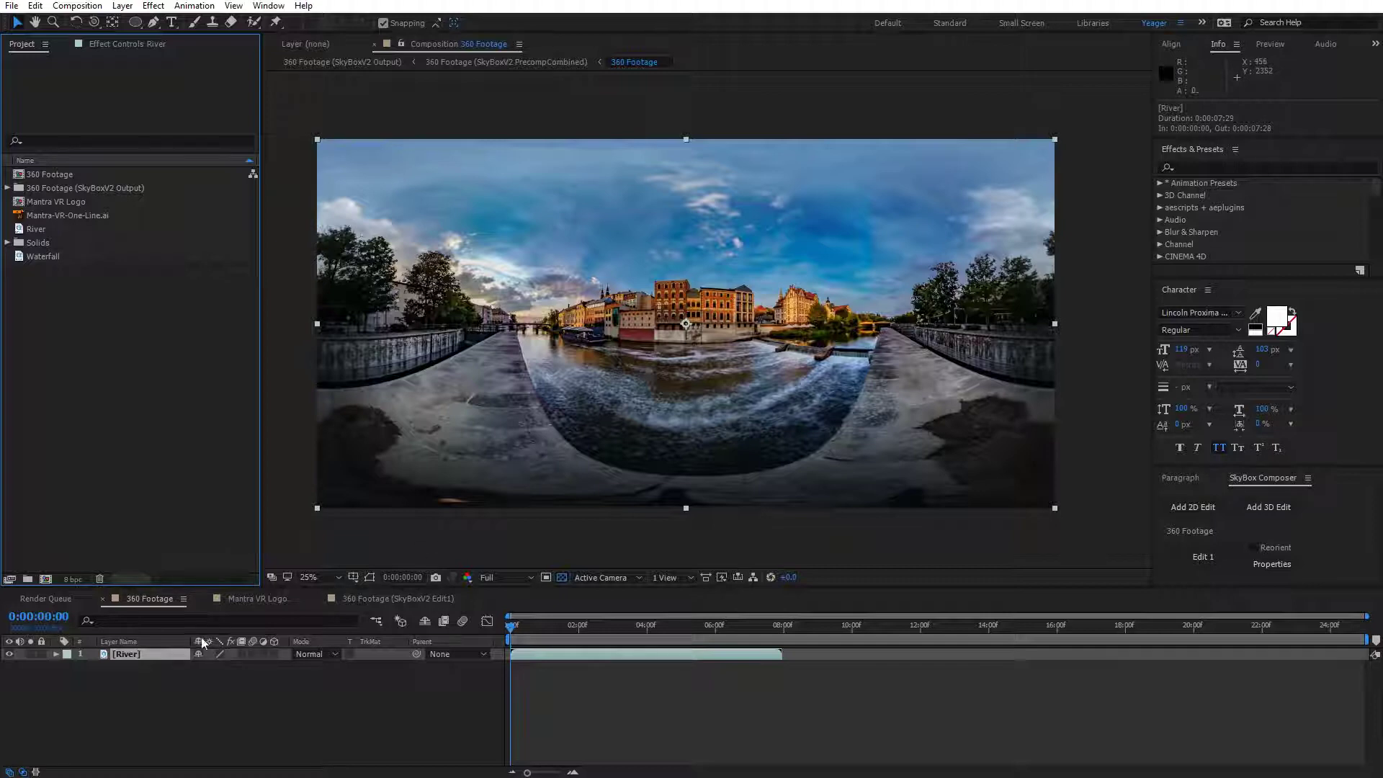
- Apply Mettle's Mantra VR Graphix effect to the River footage layer
left_click(145, 655)
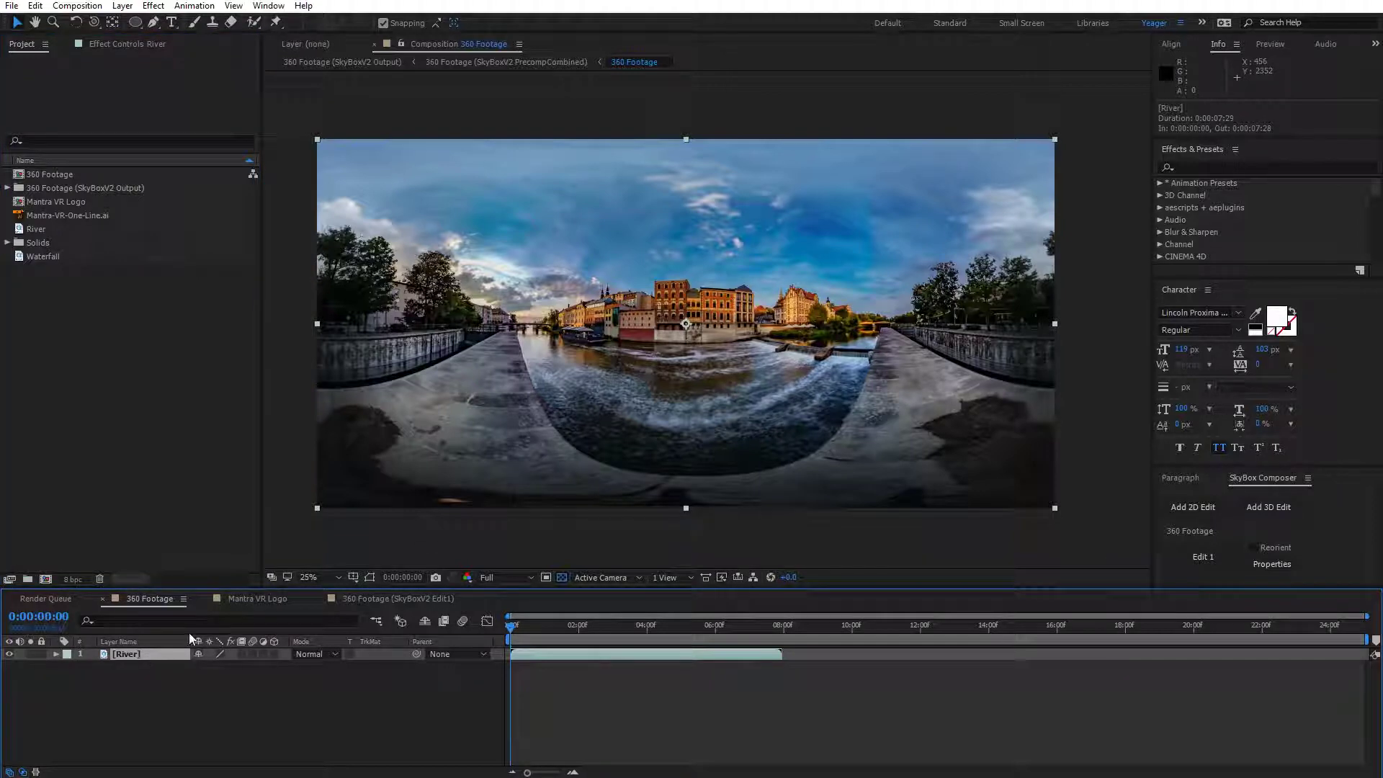
left_click(154, 6)
mouse_move(301, 321)
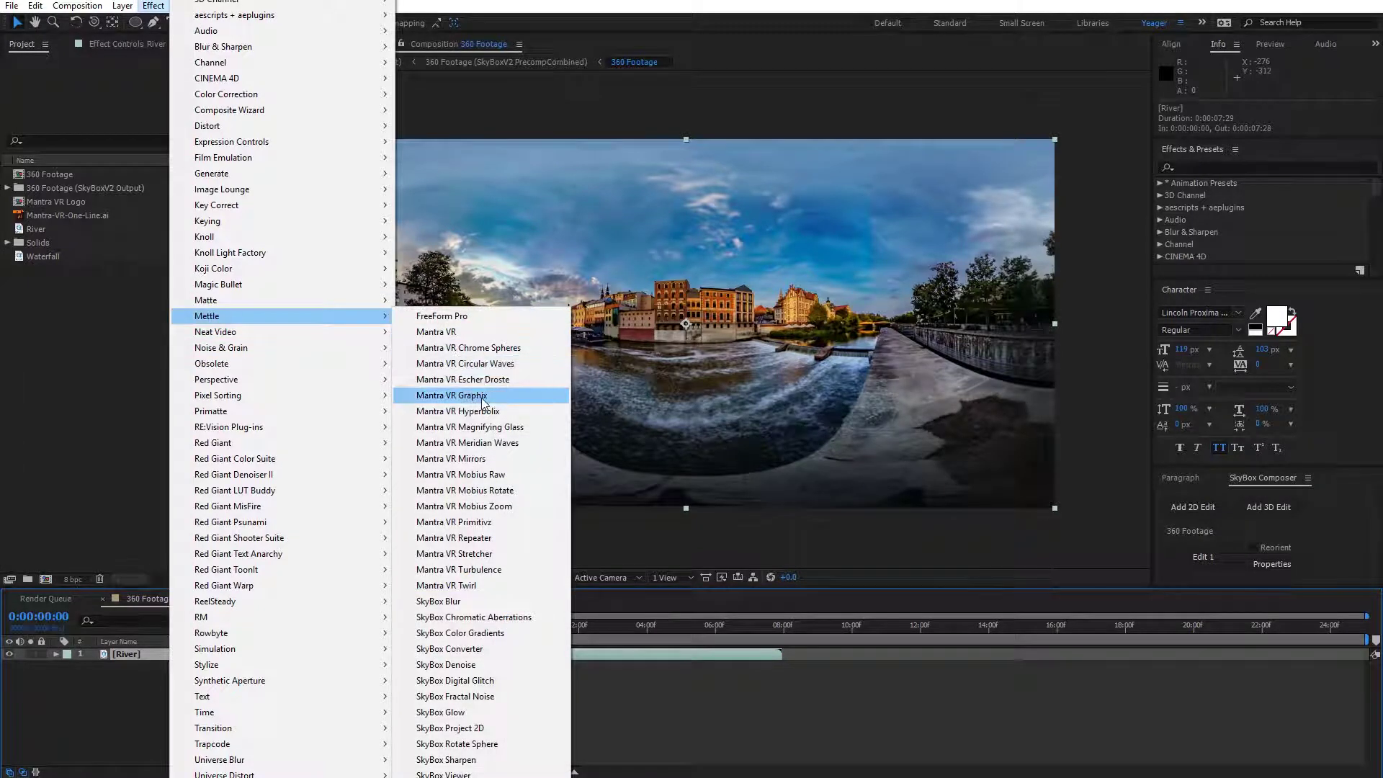
left_click(451, 395)
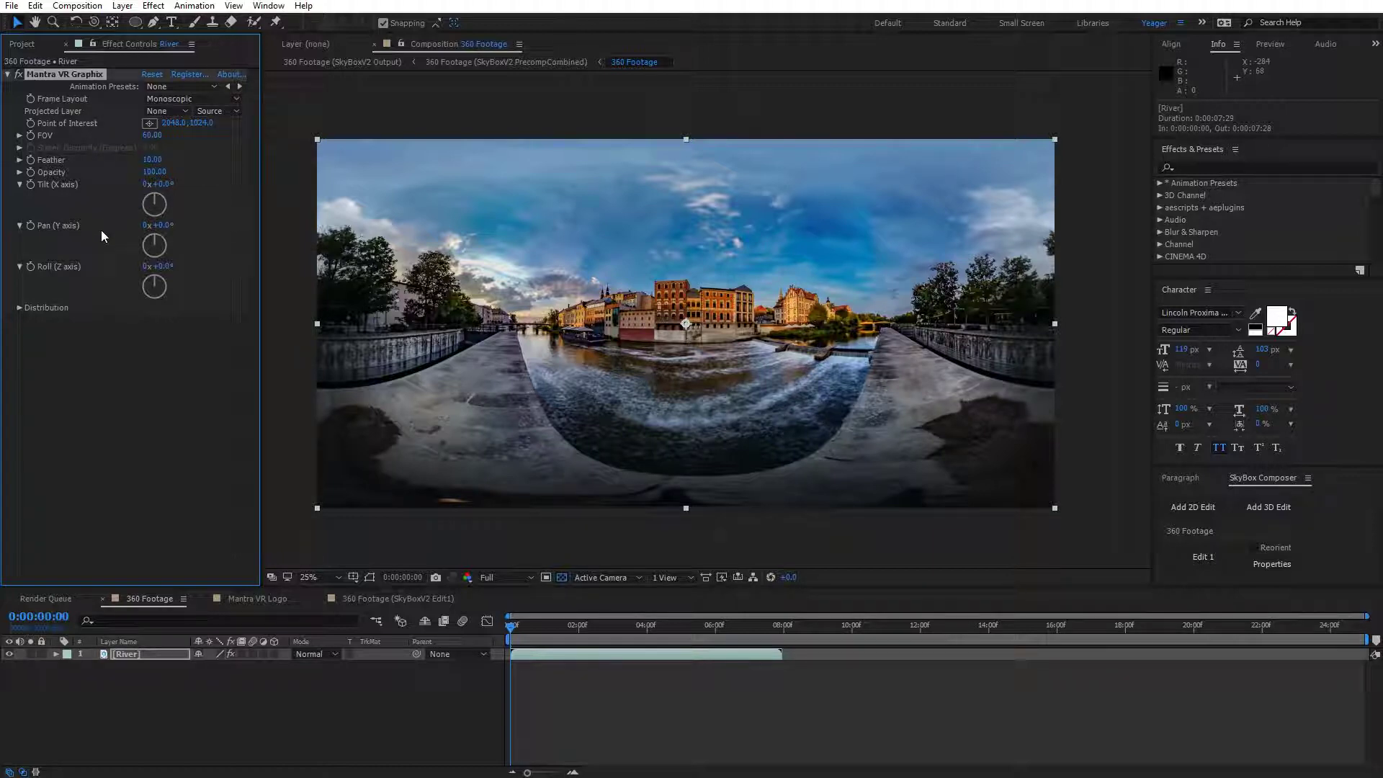
- Keep Frame Layout on Monoscopic and Projected Layer on None
left_click(171, 100)
left_click(97, 96)
left_click(166, 112)
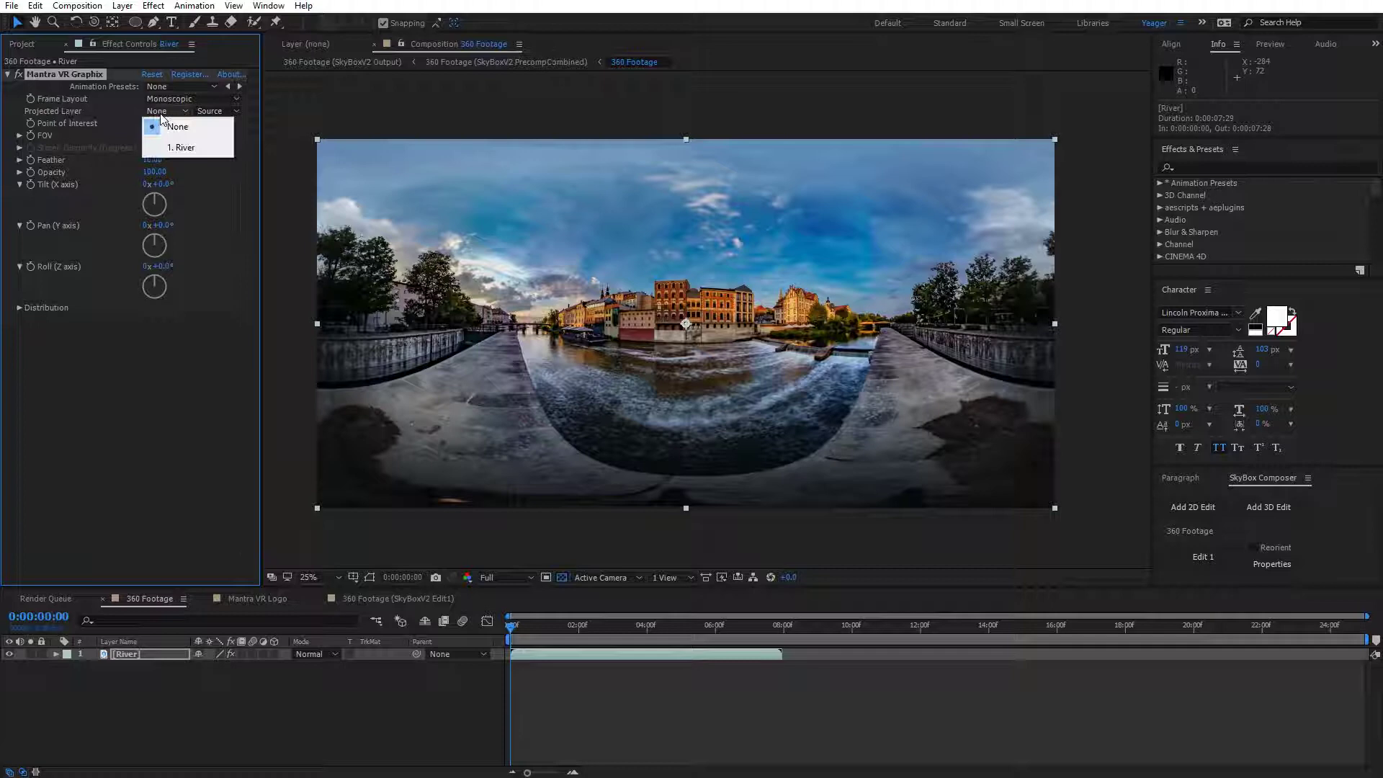
left_click(176, 127)
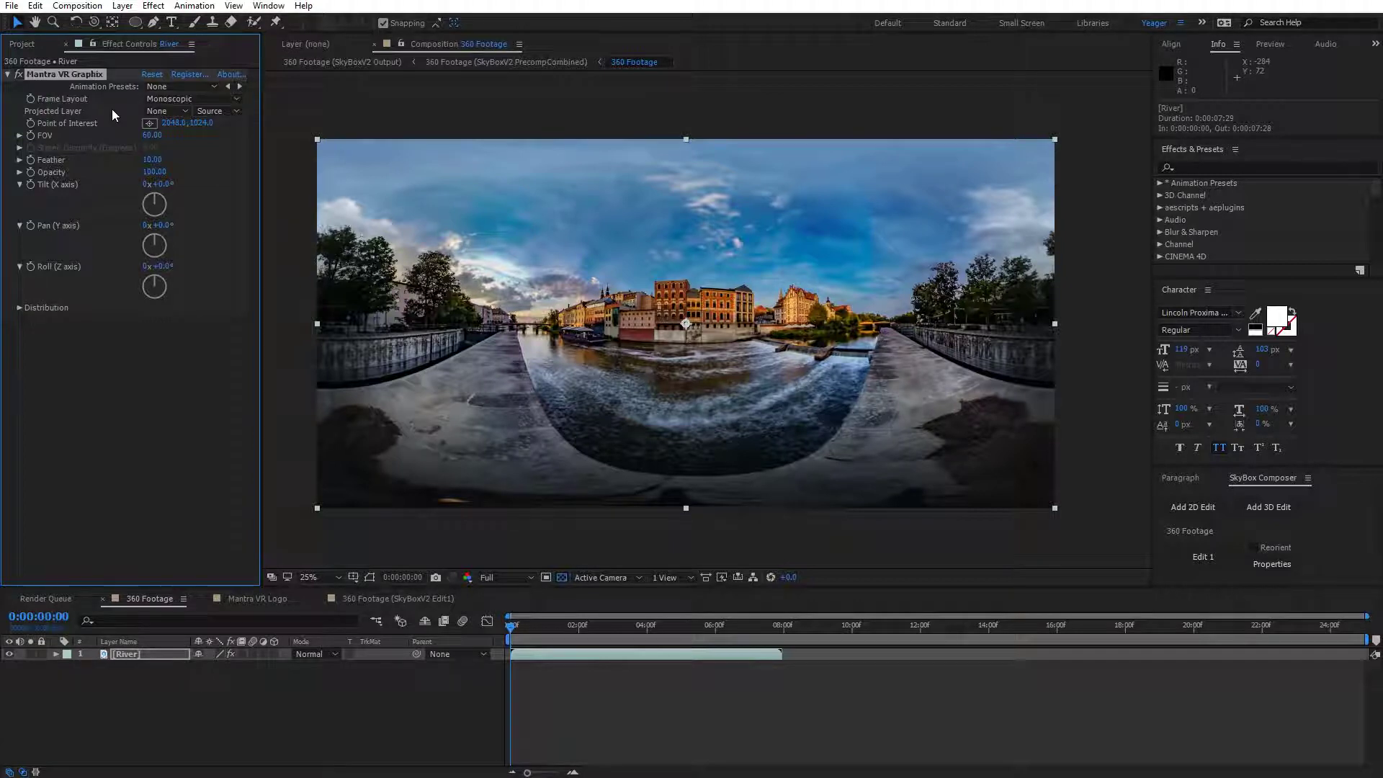
- Preview the Mantra VR Logo comp's transparency, then add it as a layer above River in 360 Footage
left_click(25, 44)
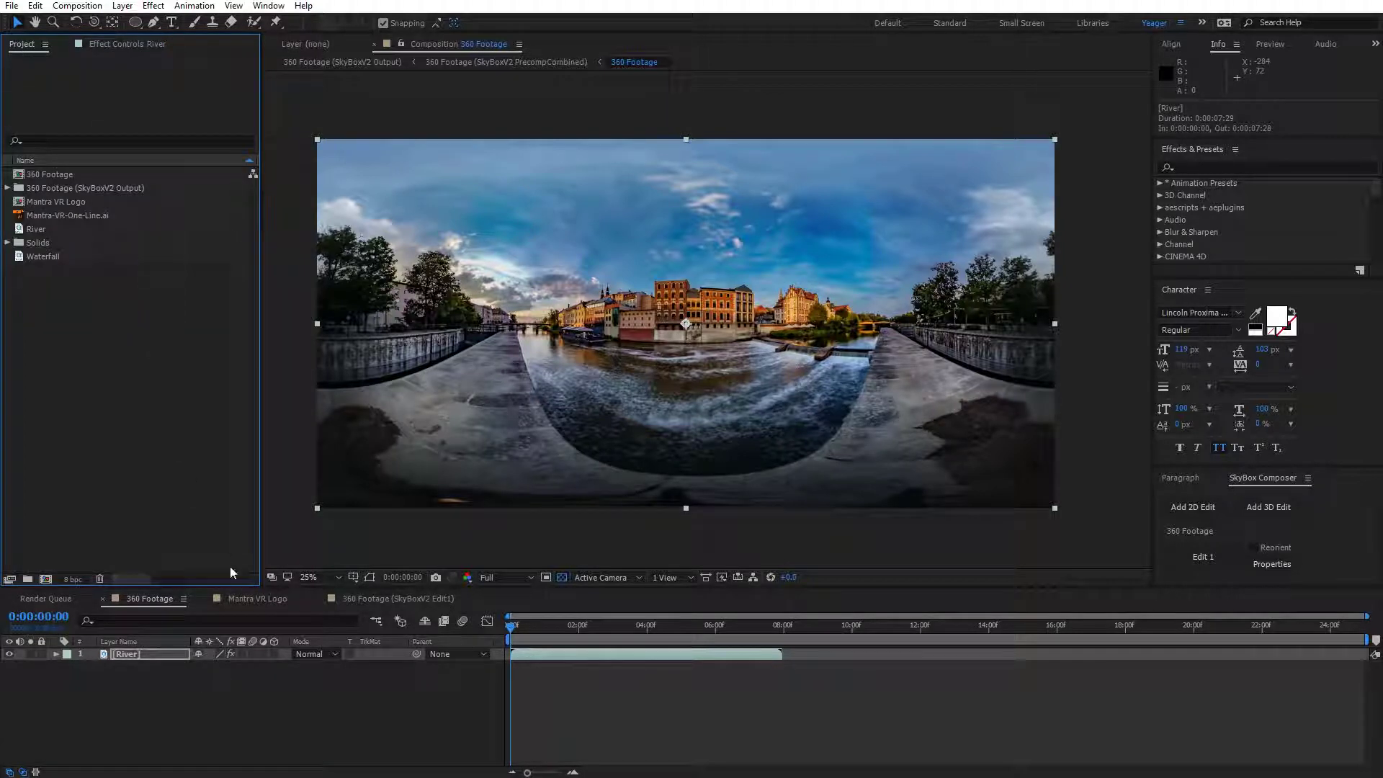
left_click(255, 598)
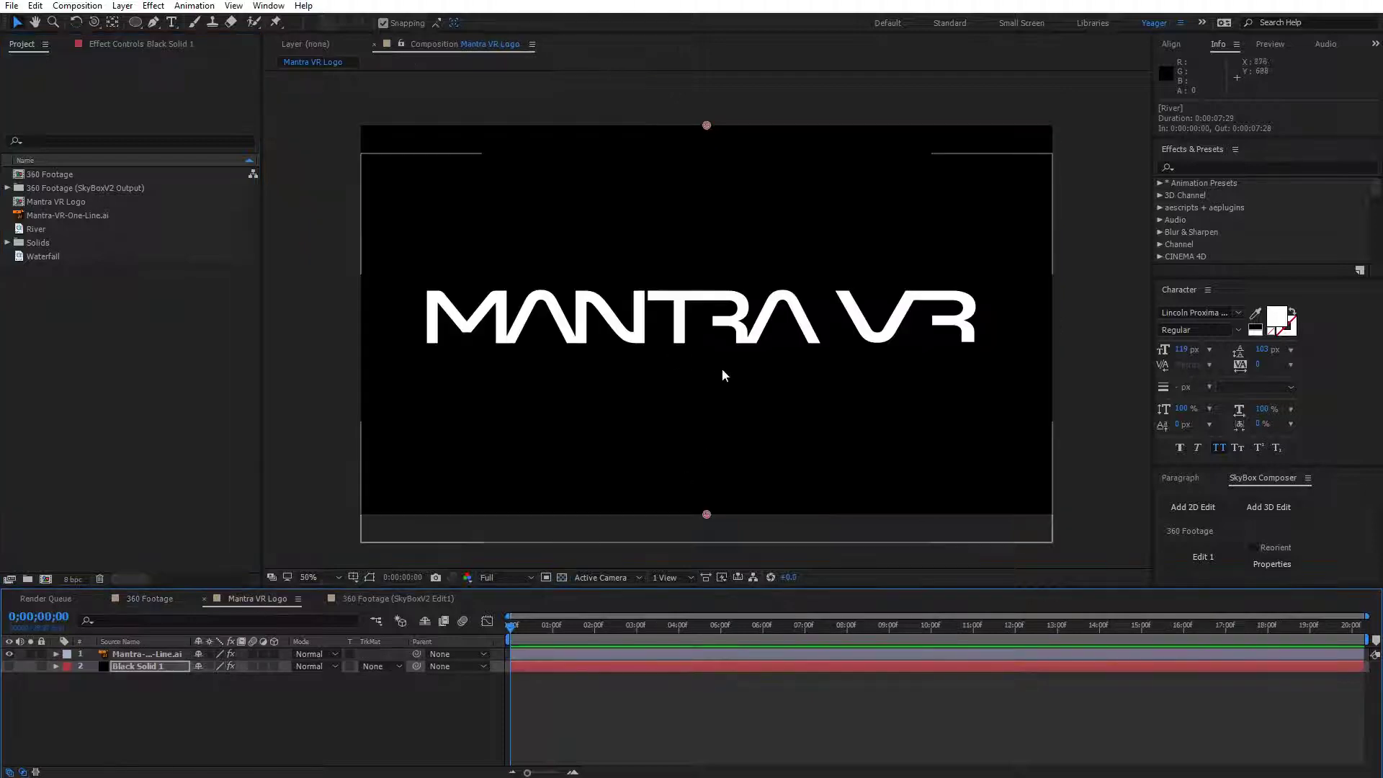
left_click(563, 578)
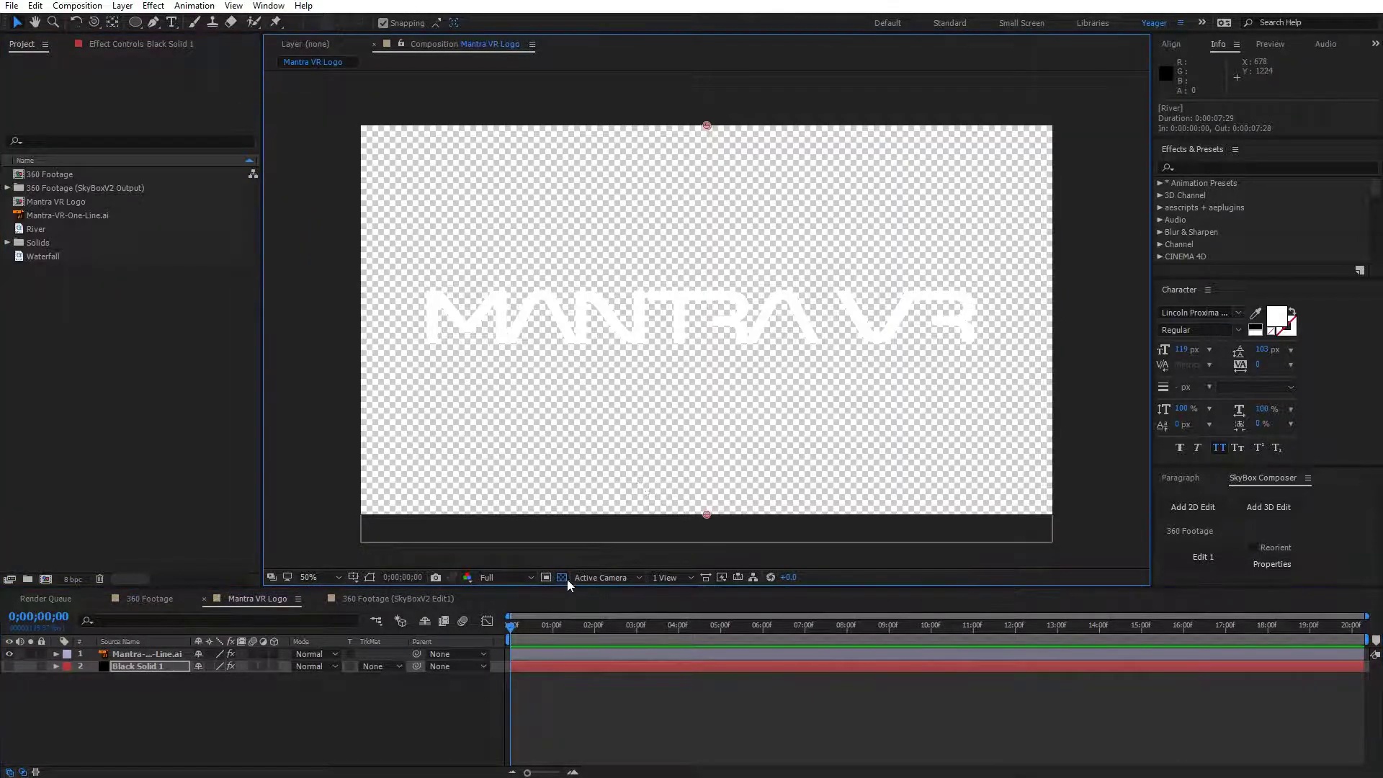
left_click(561, 577)
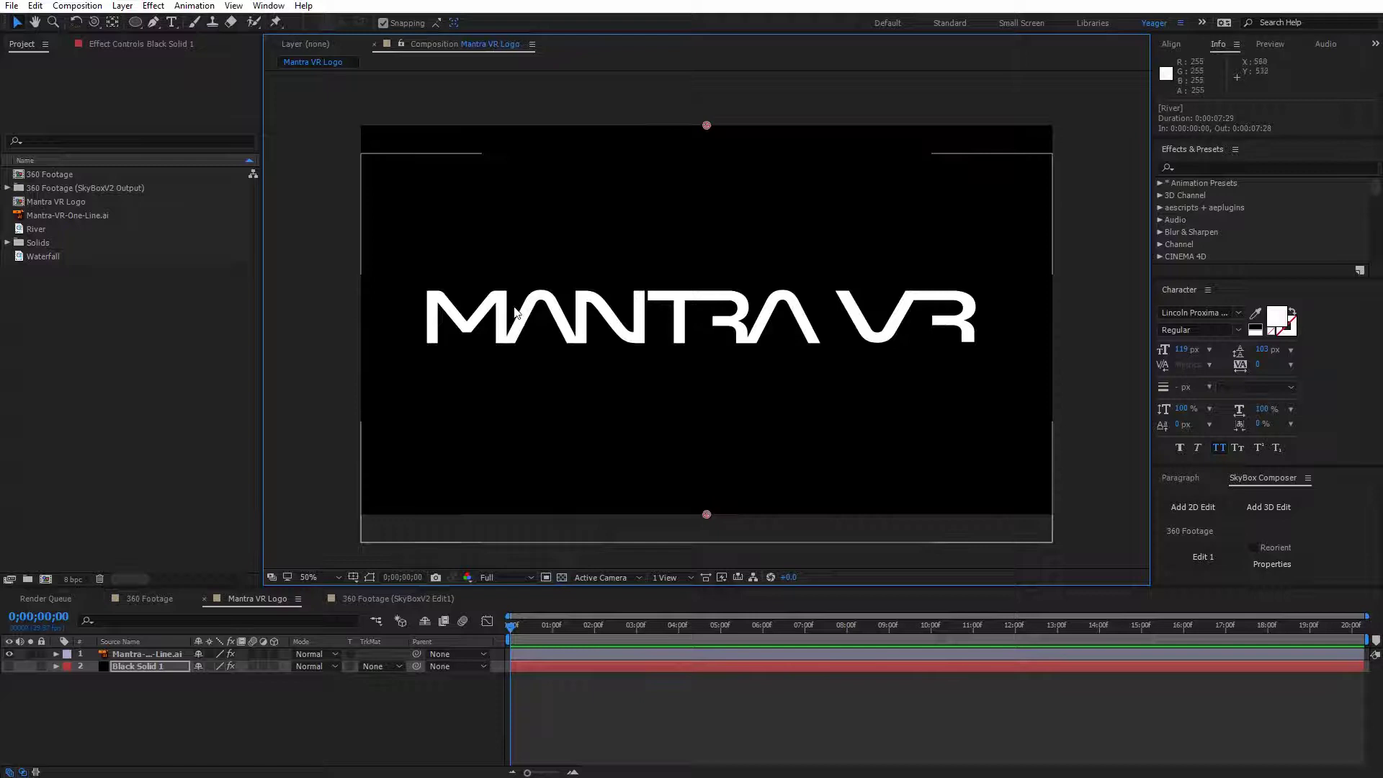
left_click(147, 601)
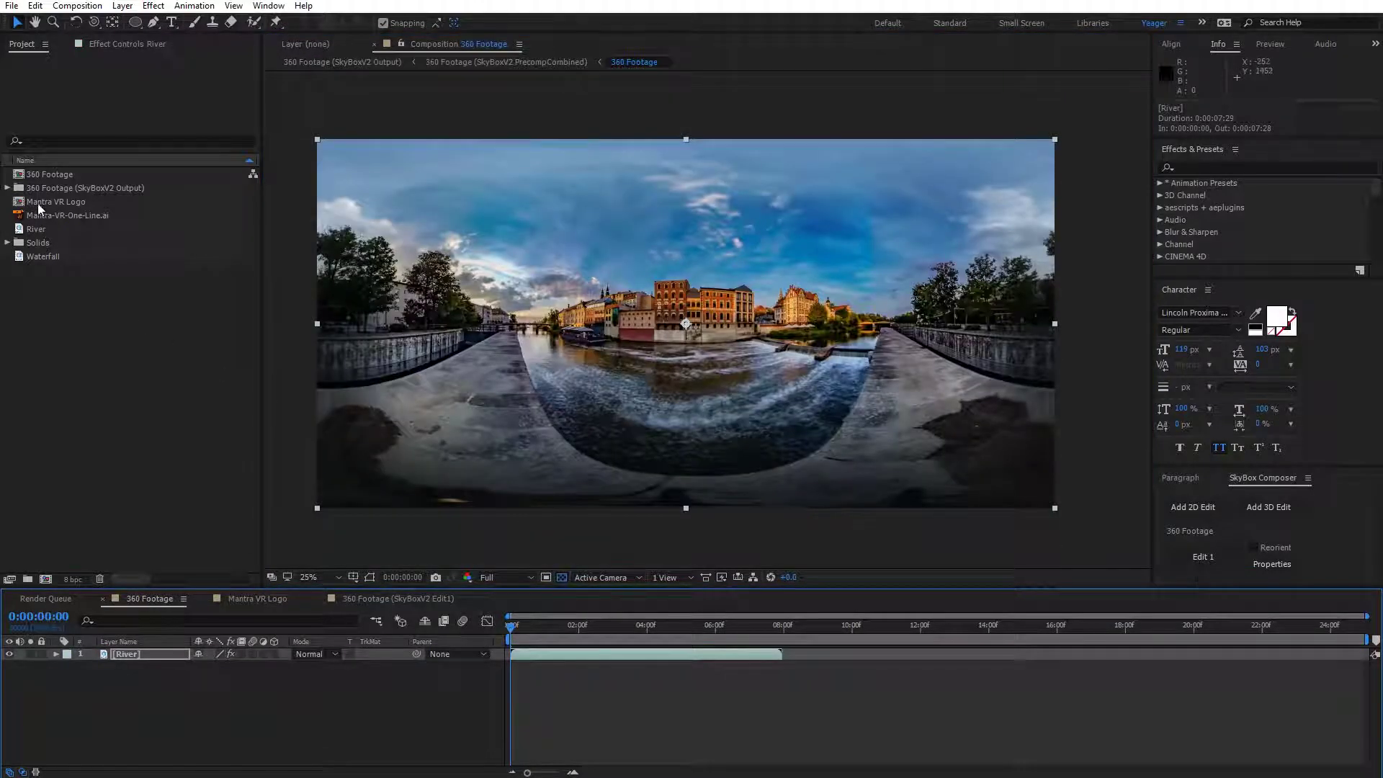
left_click_drag(44, 206, 155, 652)
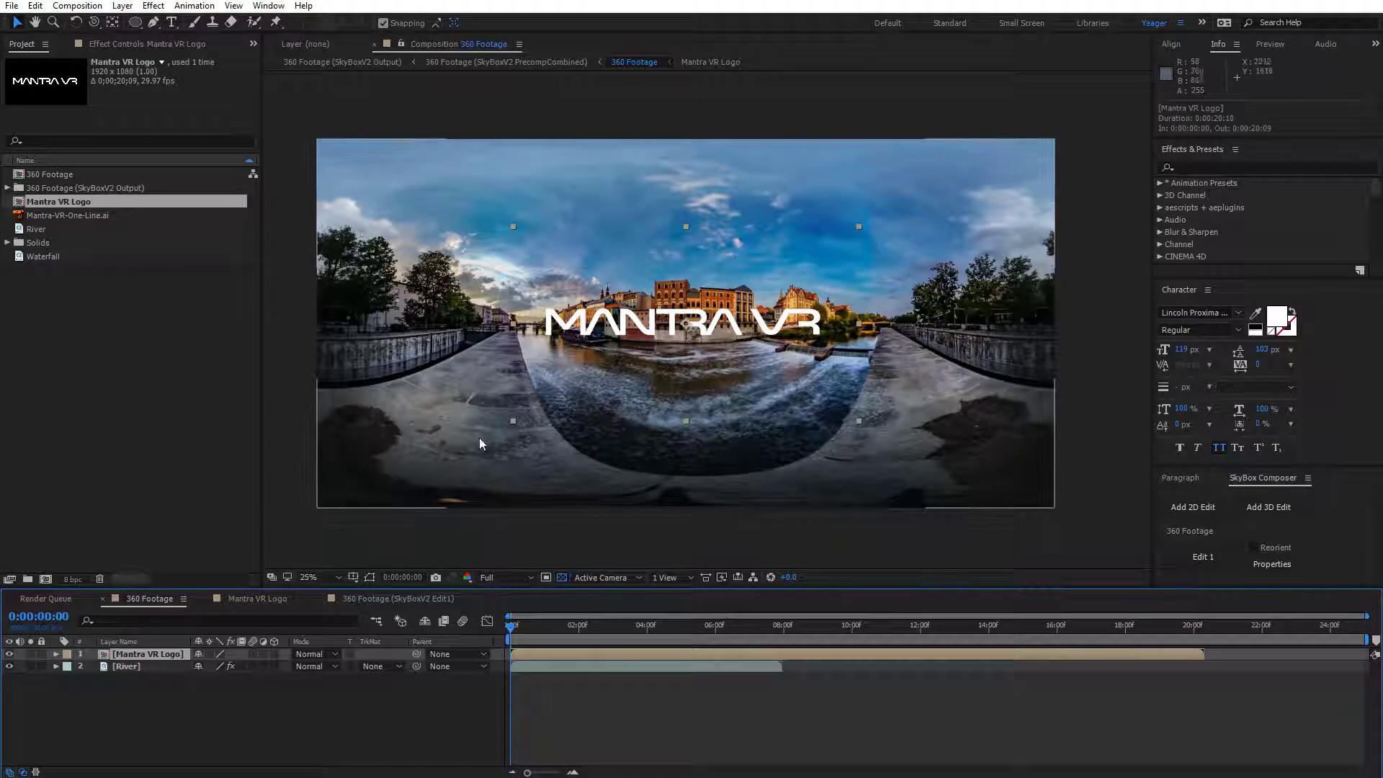
- Set River's Mantra VR Graphix Projected Layer to 1. Mantra VR Logo
left_click(127, 666)
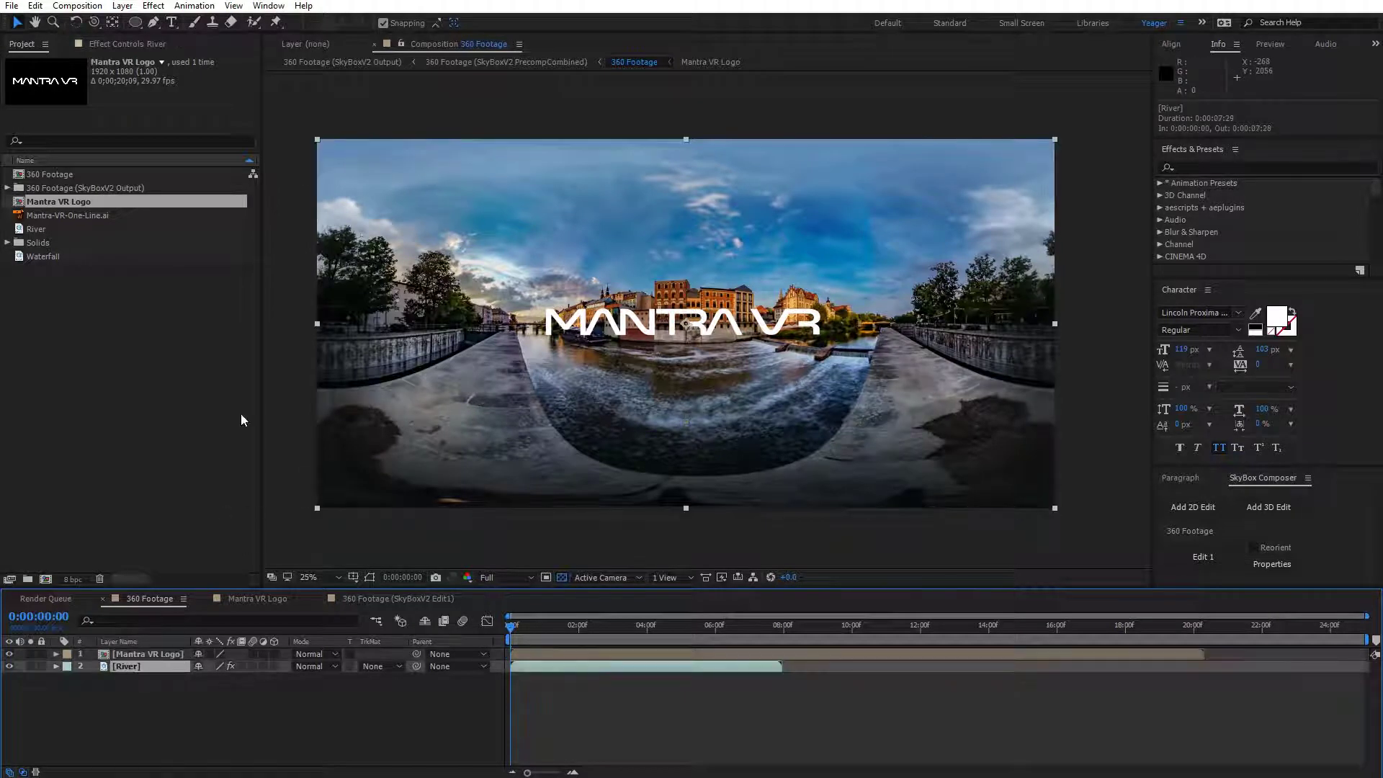
left_click(101, 45)
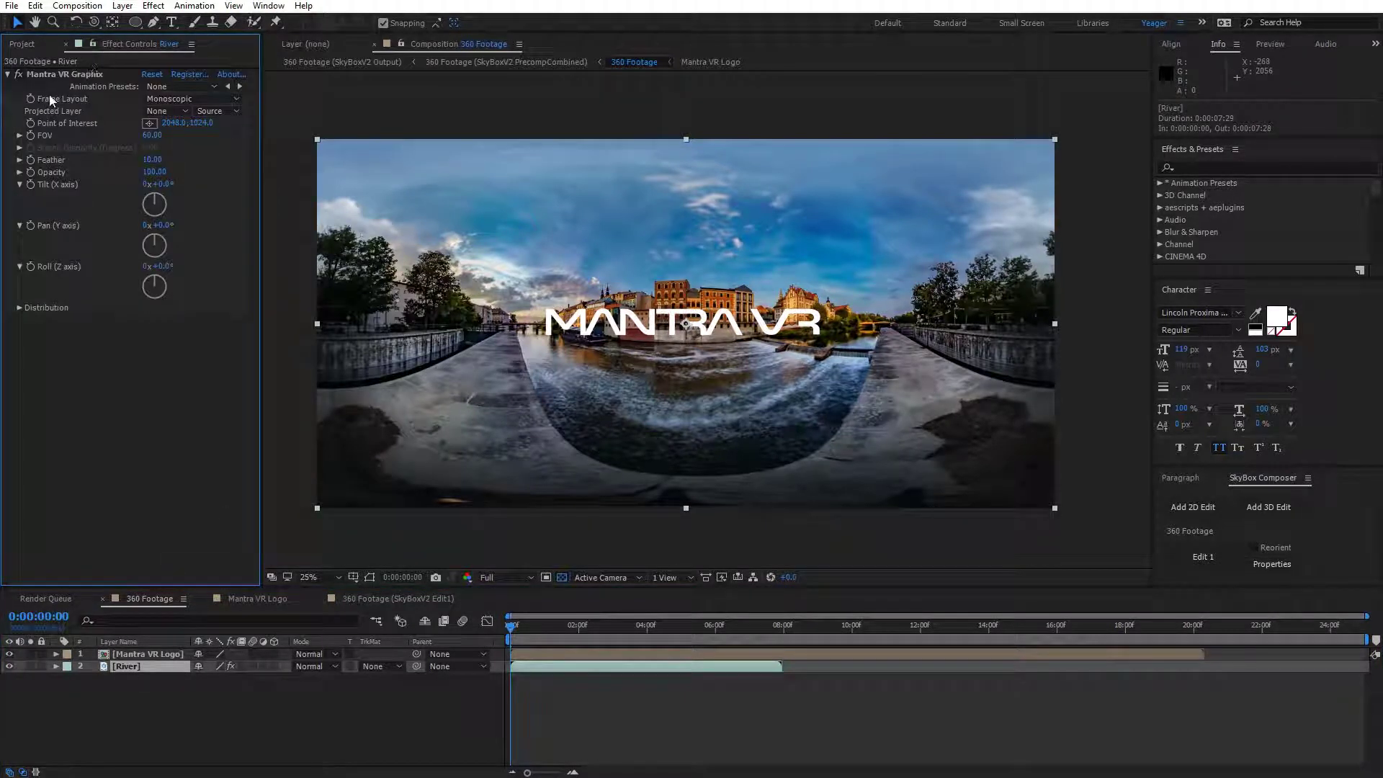
left_click(166, 111)
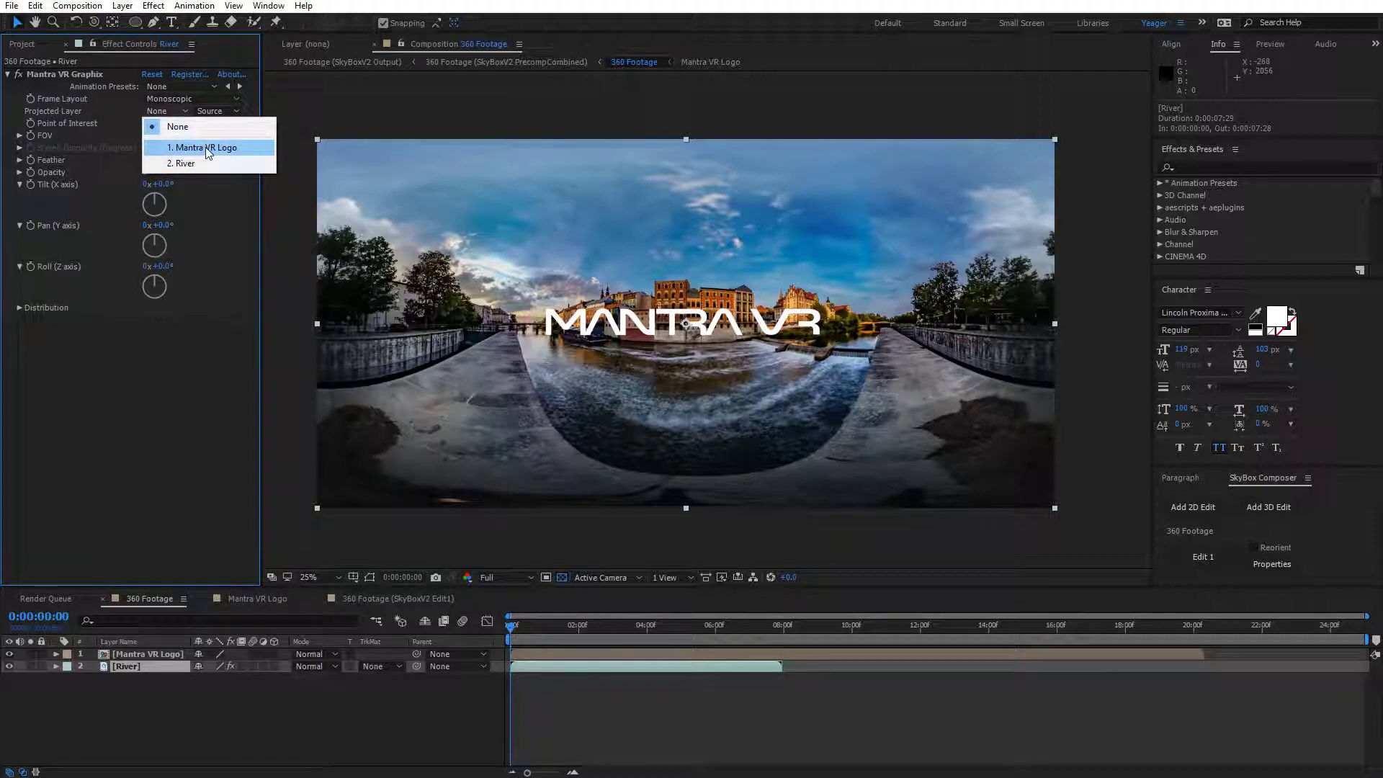
left_click(207, 152)
- Move the Mantra VR Logo layer below River in the timeline
scroll(677, 306, "up", 2)
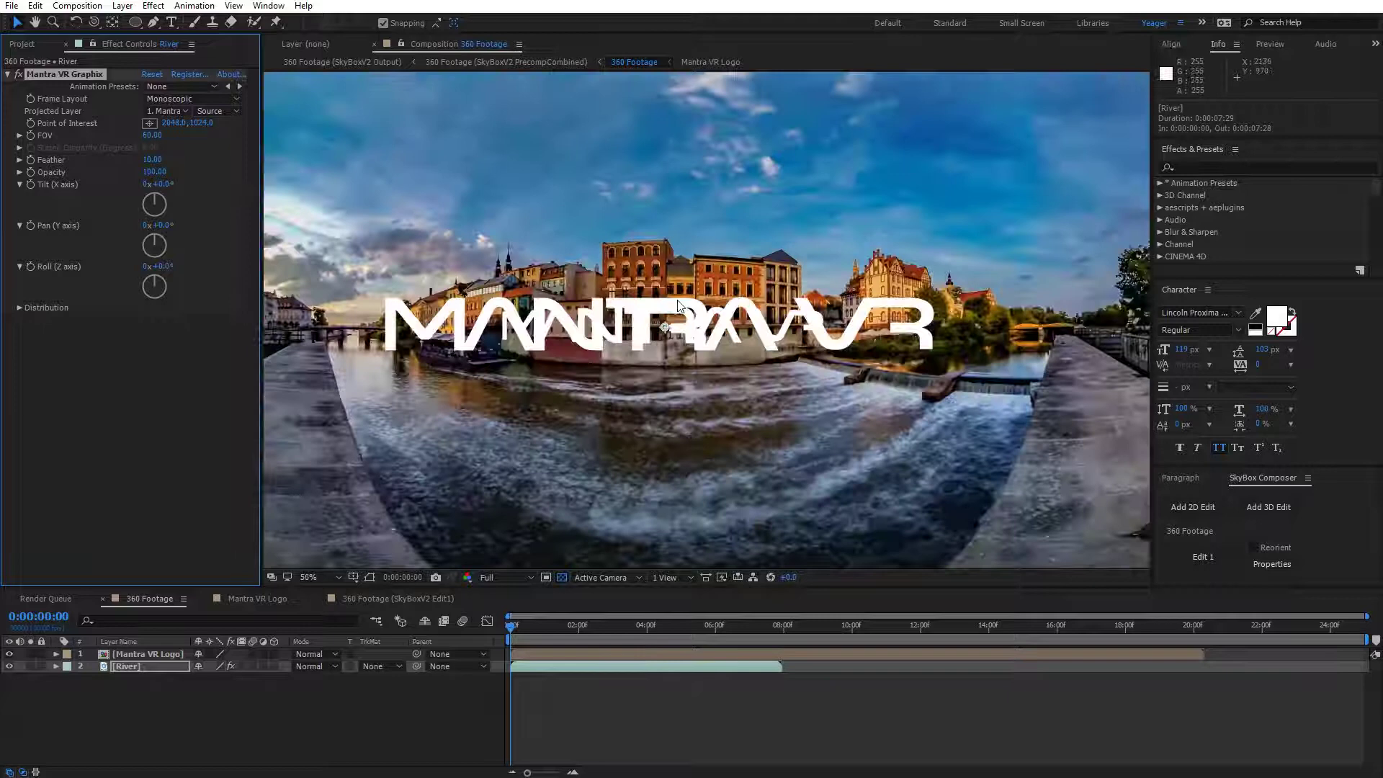
left_click(130, 654)
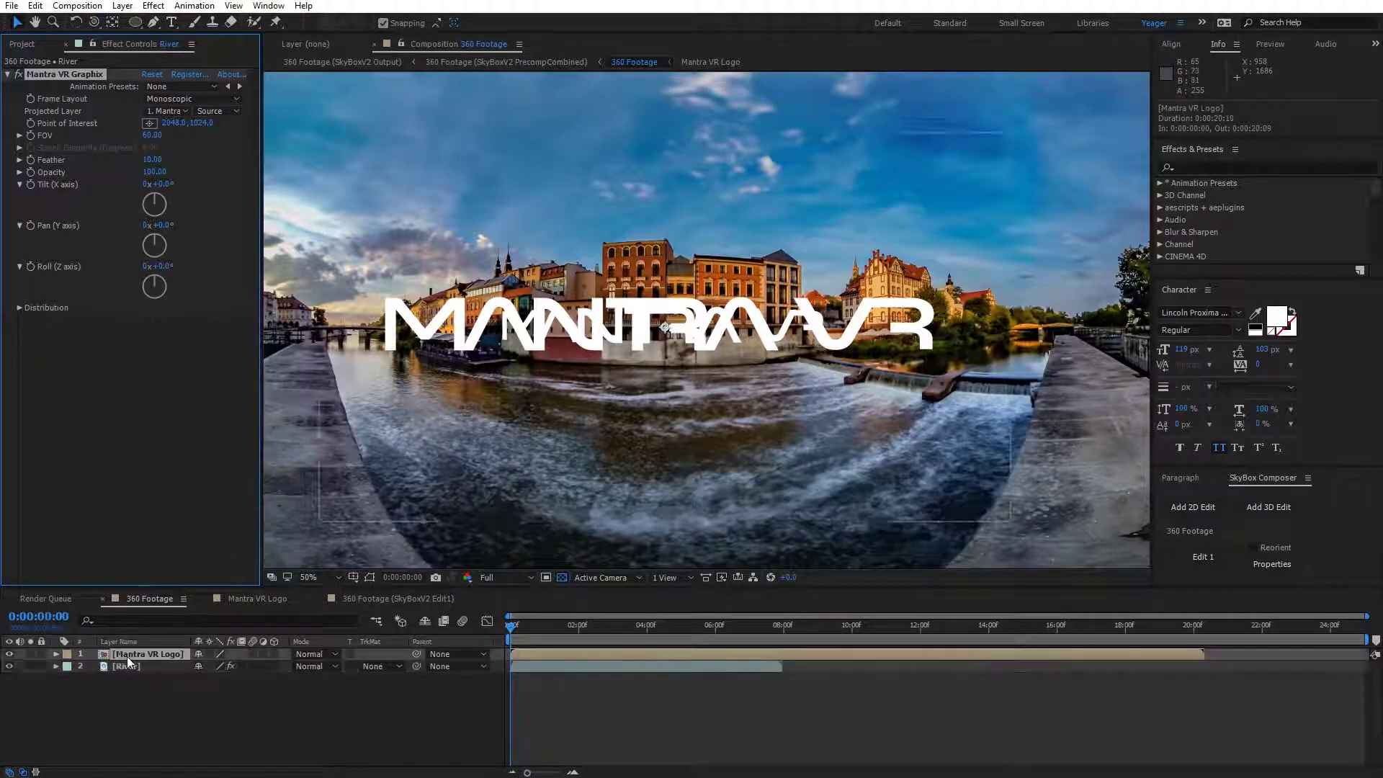
left_click_drag(138, 654, 153, 699)
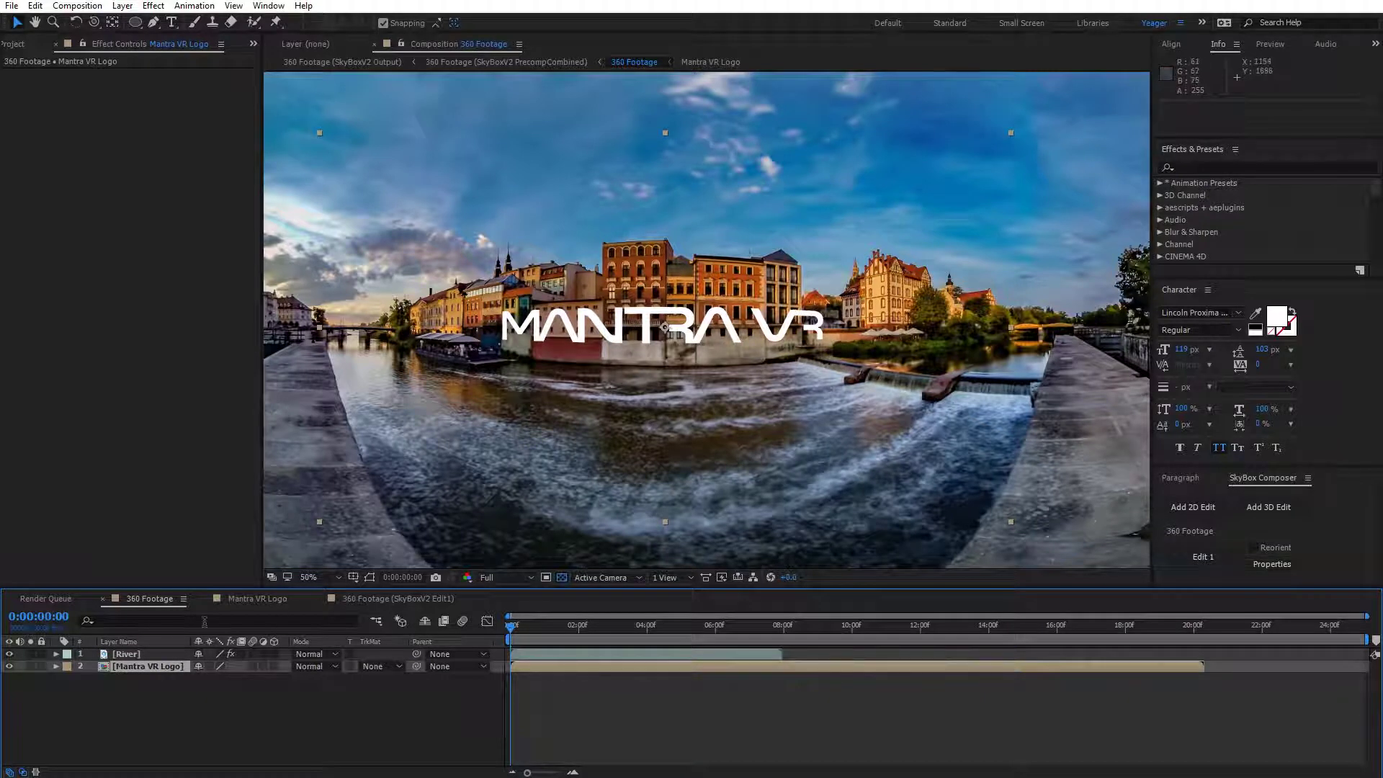
- Try then undo a Point of Interest change, and raise the FOV to 80.00
left_click(128, 654)
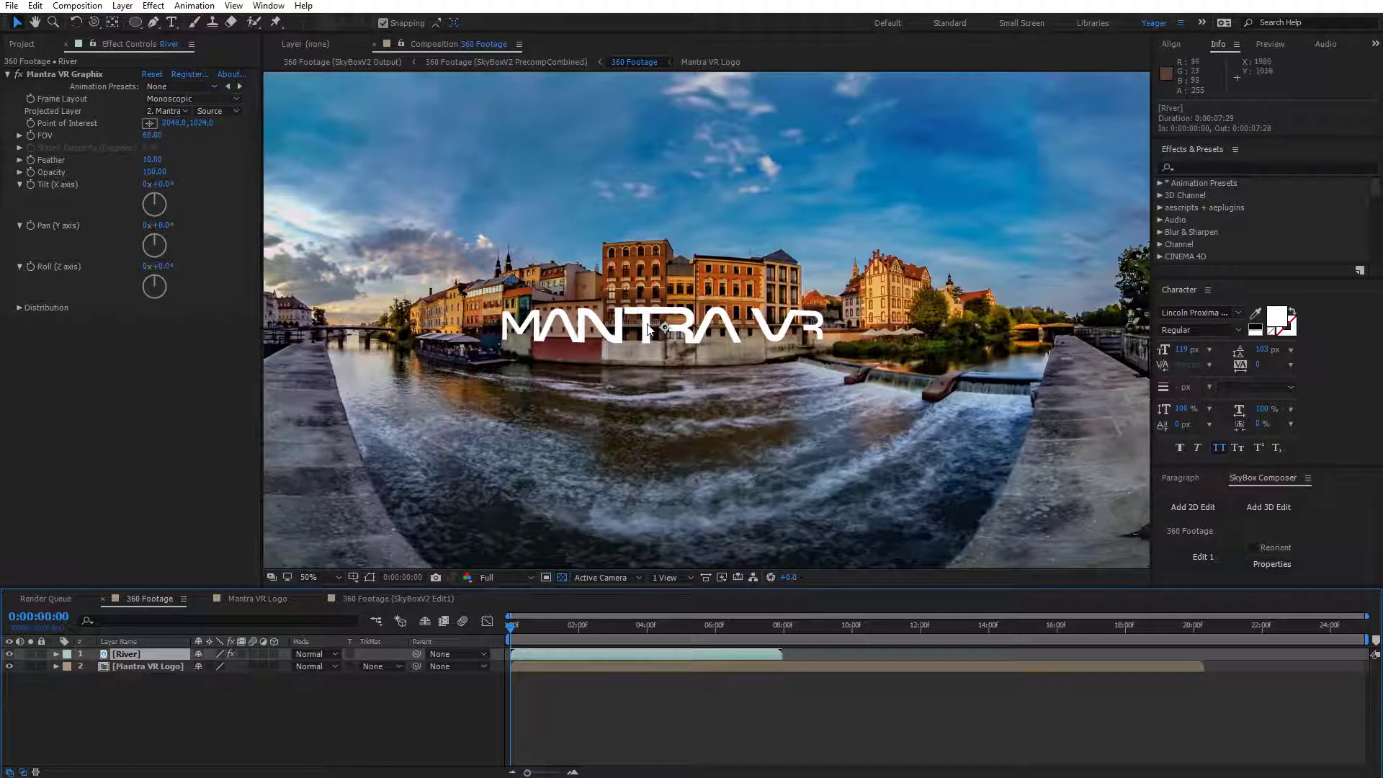
left_click_drag(203, 123, 85, 202)
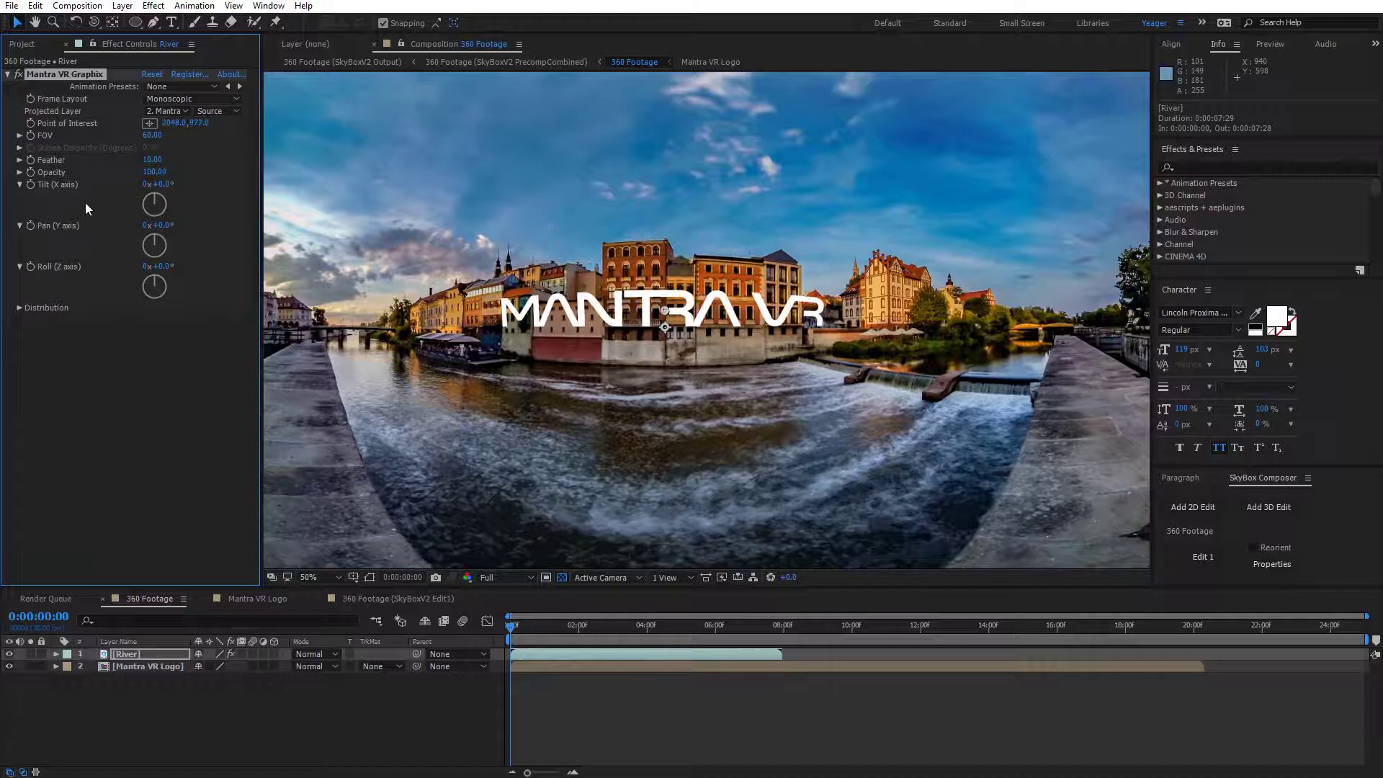
key("ctrl+z")
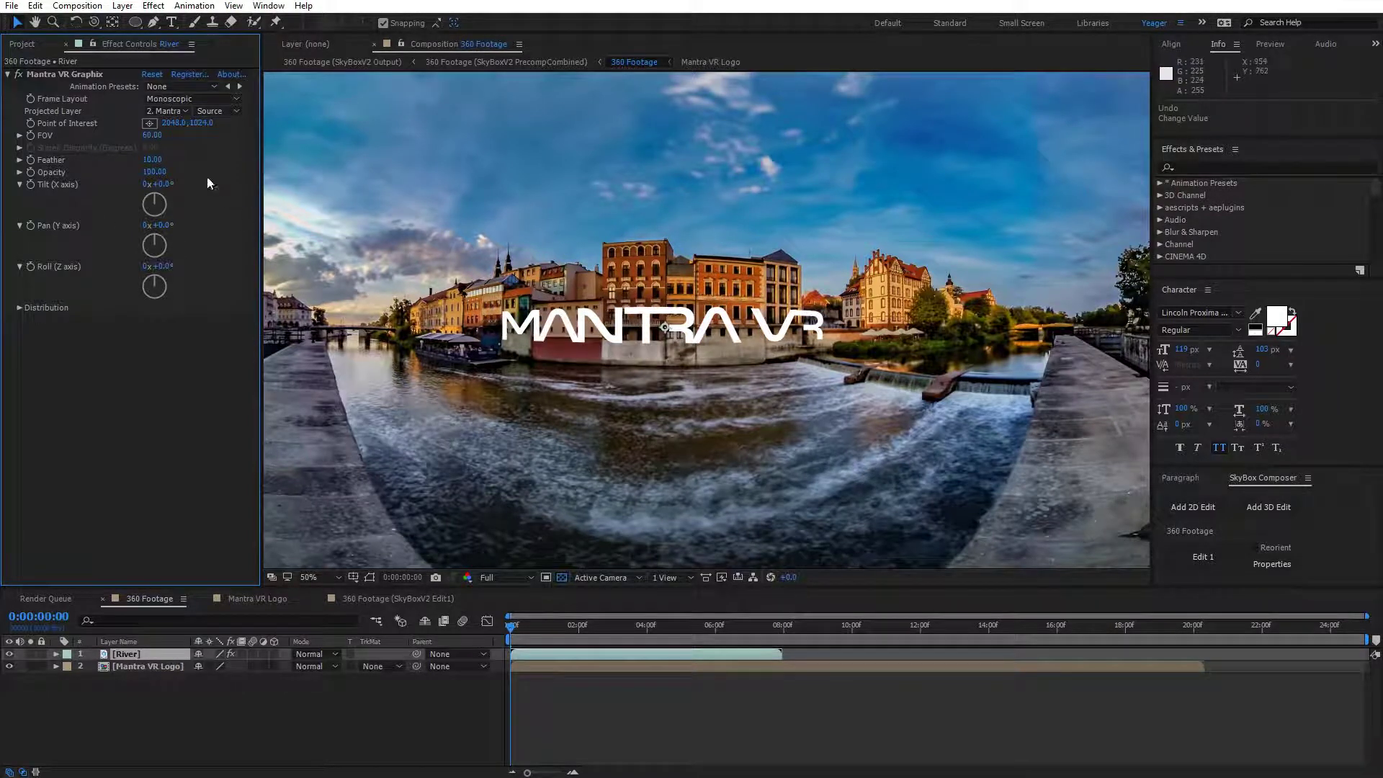
left_click_drag(147, 135, 179, 154)
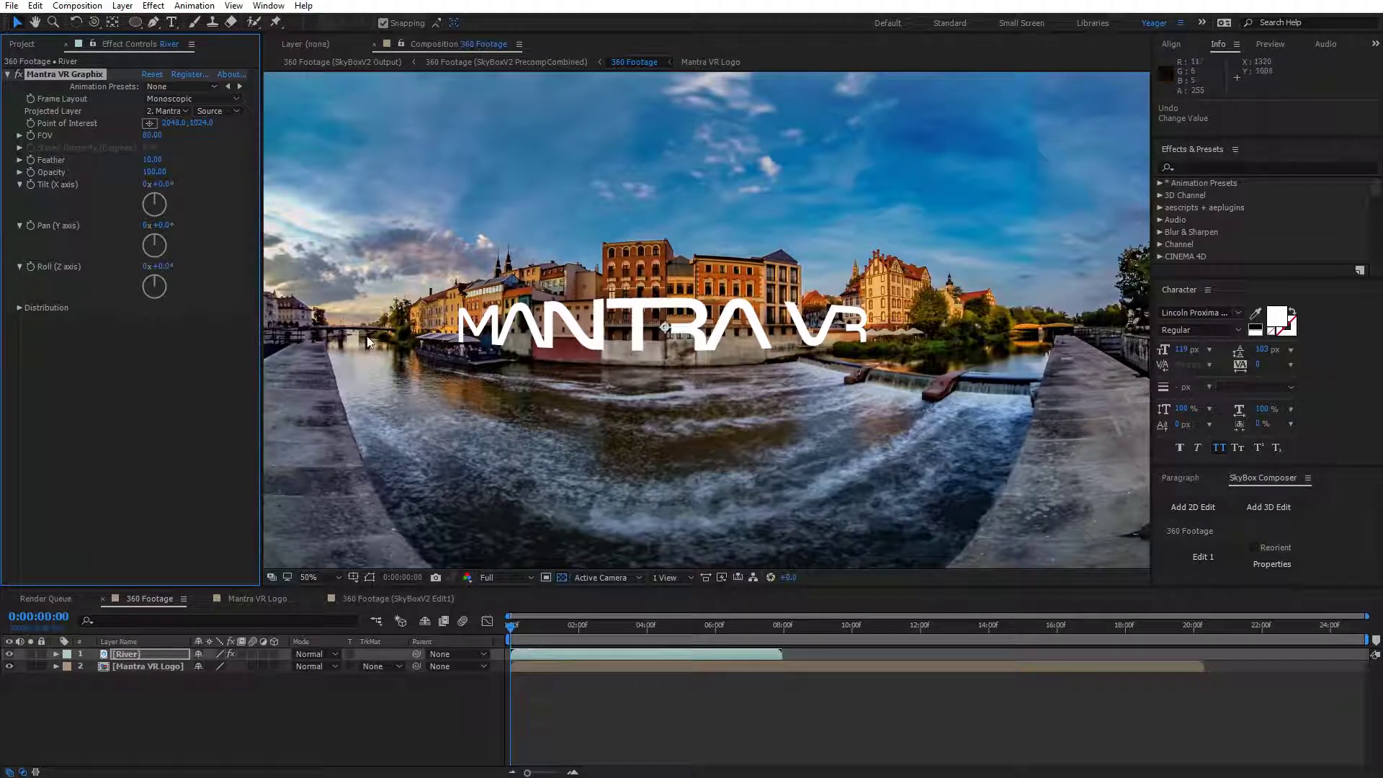
- Make Black Solid 1 visible in the Mantra VR Logo comp, then return to 360 Footage
left_click(263, 600)
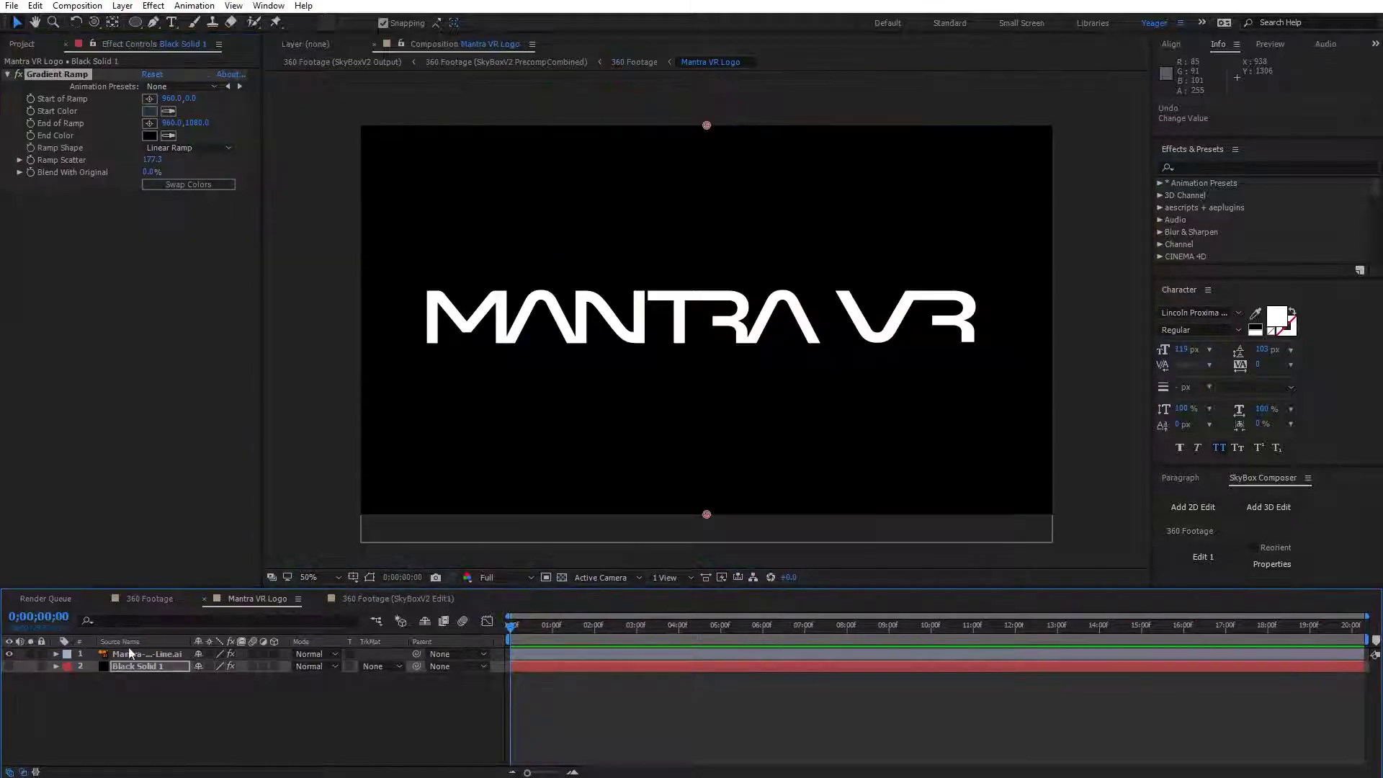
left_click(9, 667)
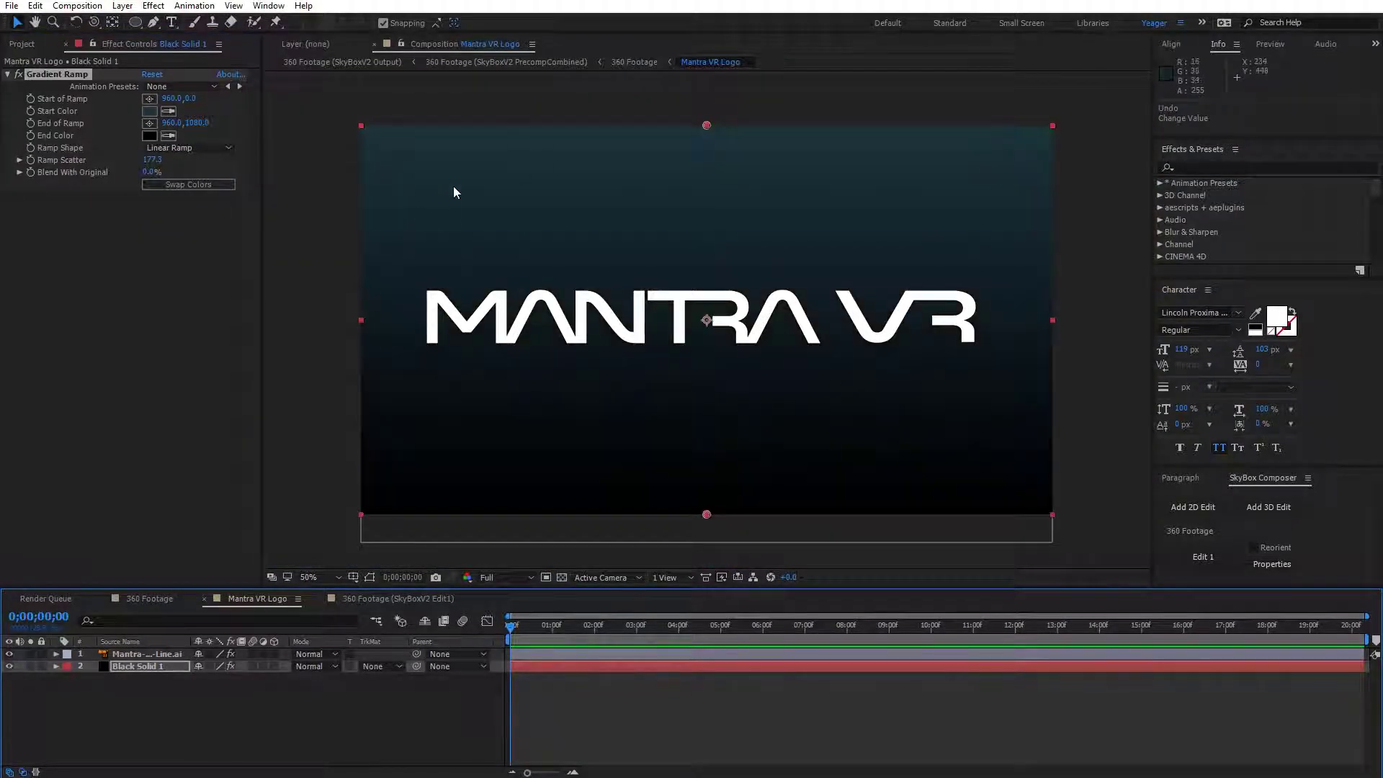
left_click(149, 600)
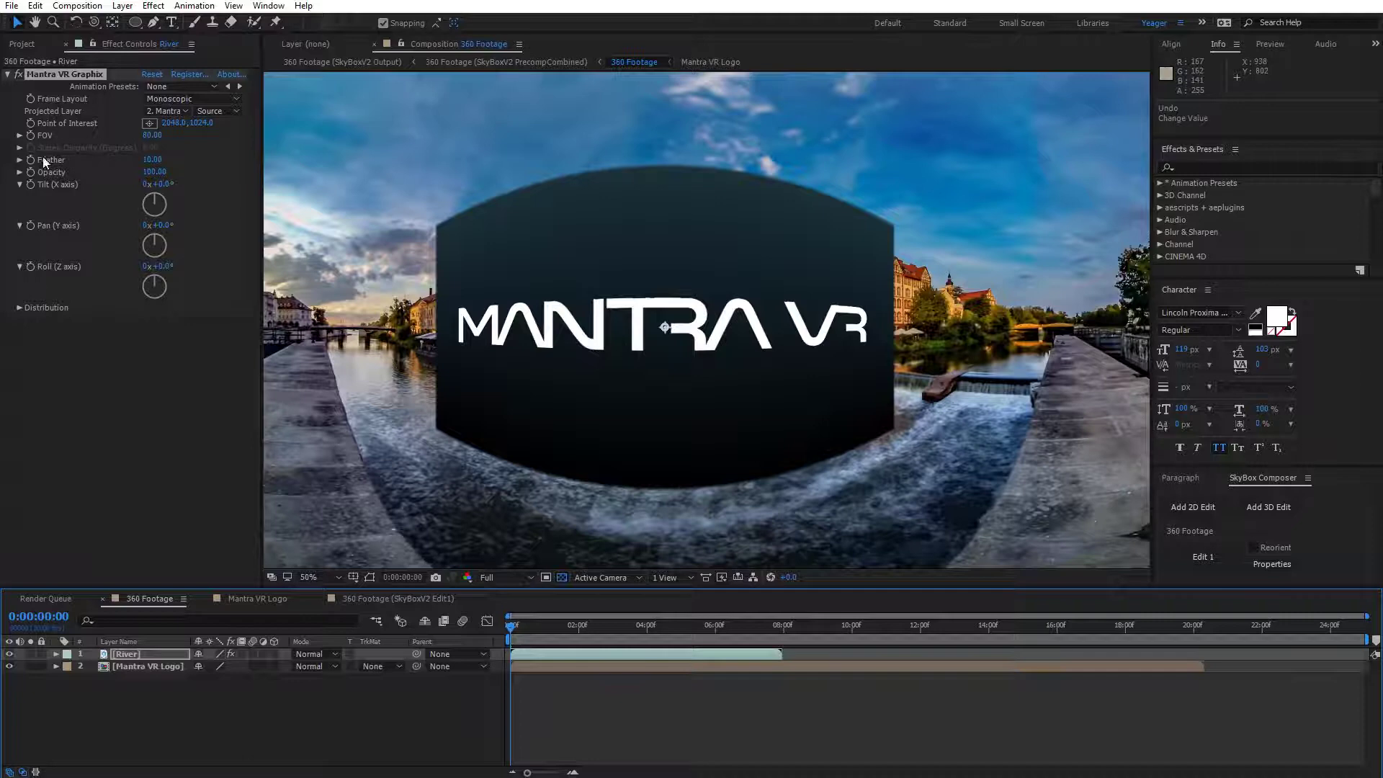
- Scrub the Feather value while zooming in to inspect the logo plate's edges
left_click_drag(152, 159, 173, 158)
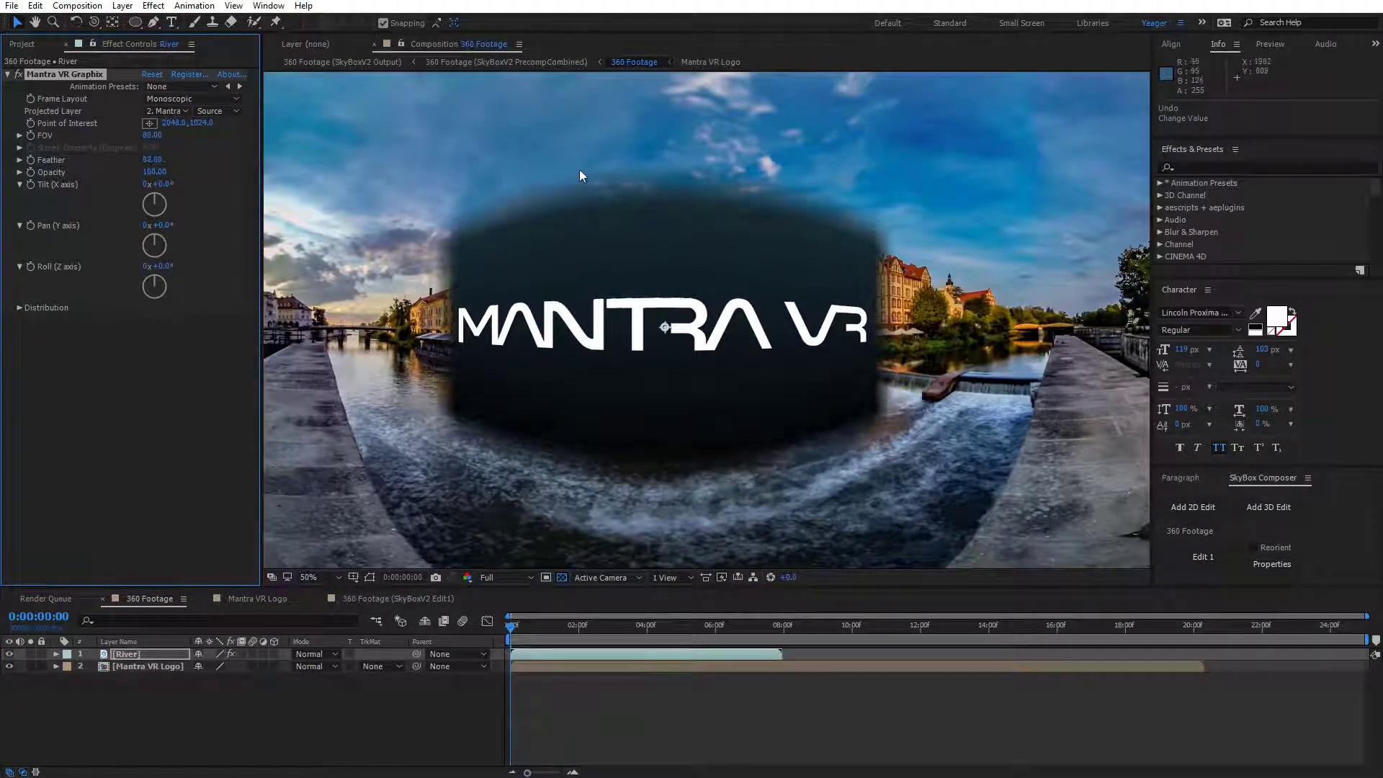
left_click_drag(157, 161, 91, 162)
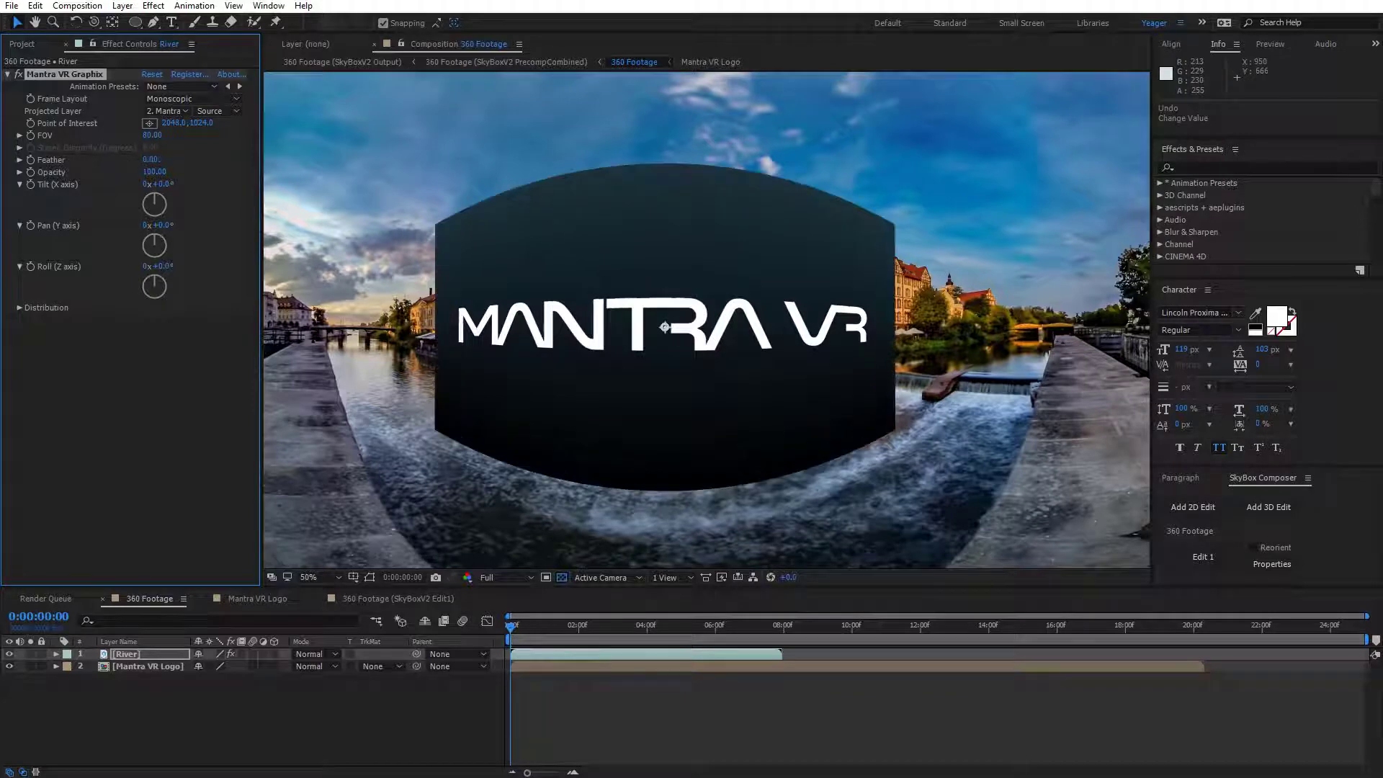
key("slash")
left_click_drag(819, 178, 802, 284)
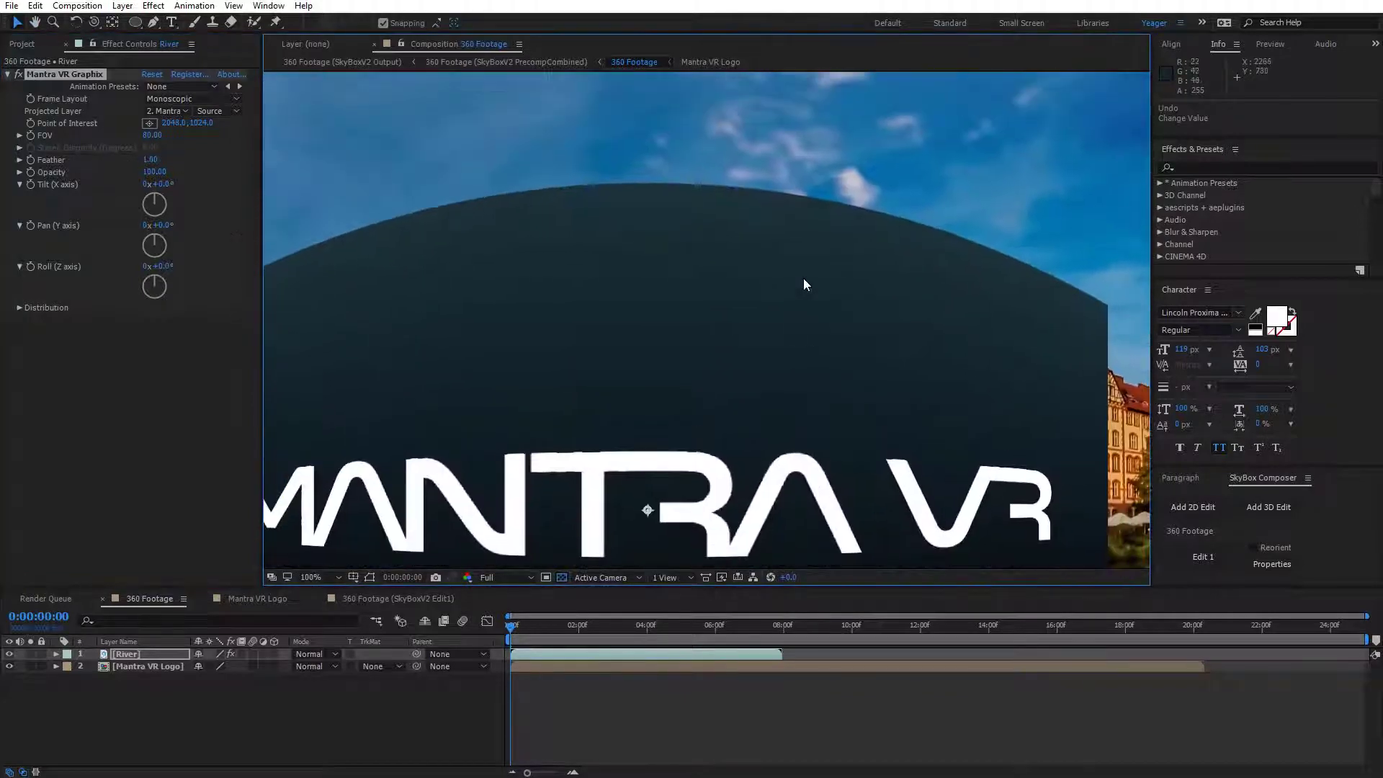
left_click_drag(1089, 417, 1040, 222)
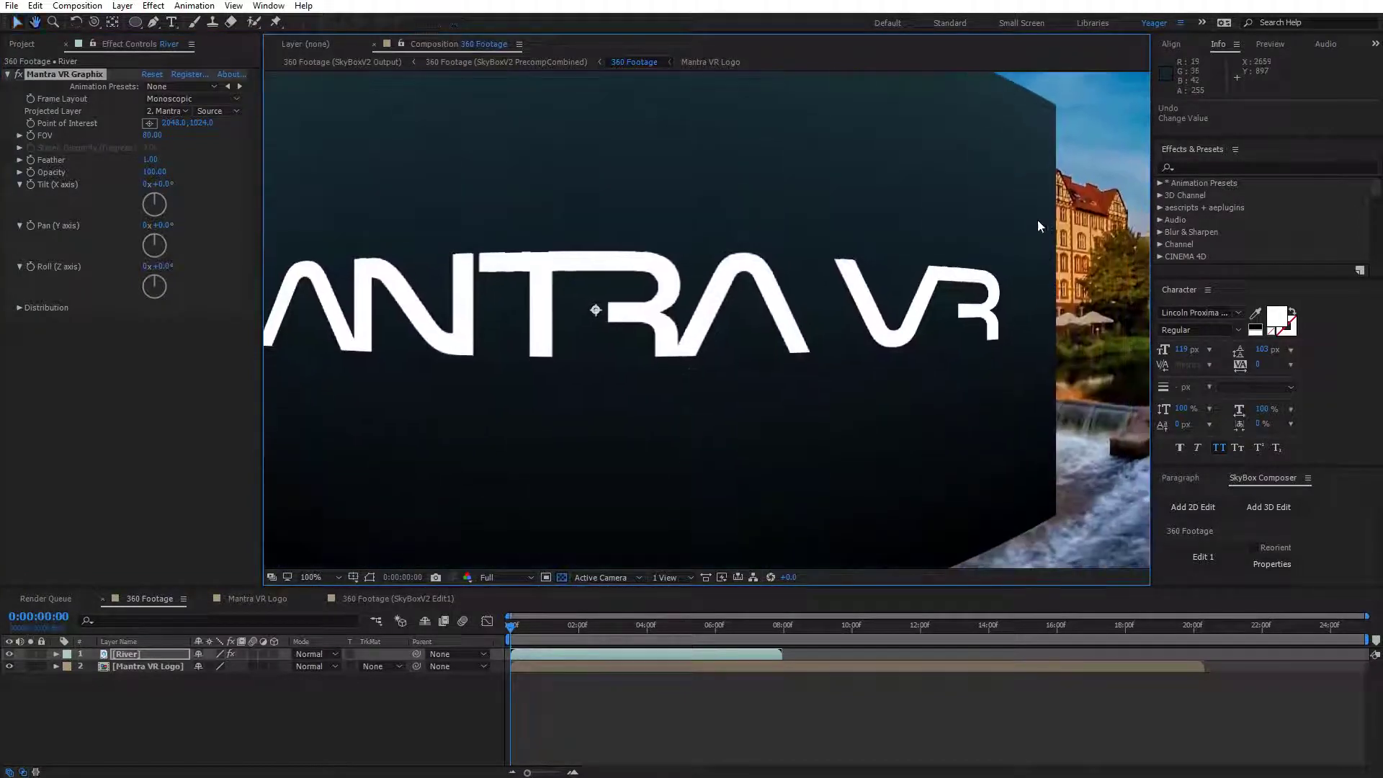
left_click_drag(624, 216, 692, 276)
key("v")
- Set Feather to 0 and briefly scrub Opacity, leaving it at 100
key("shift+slash")
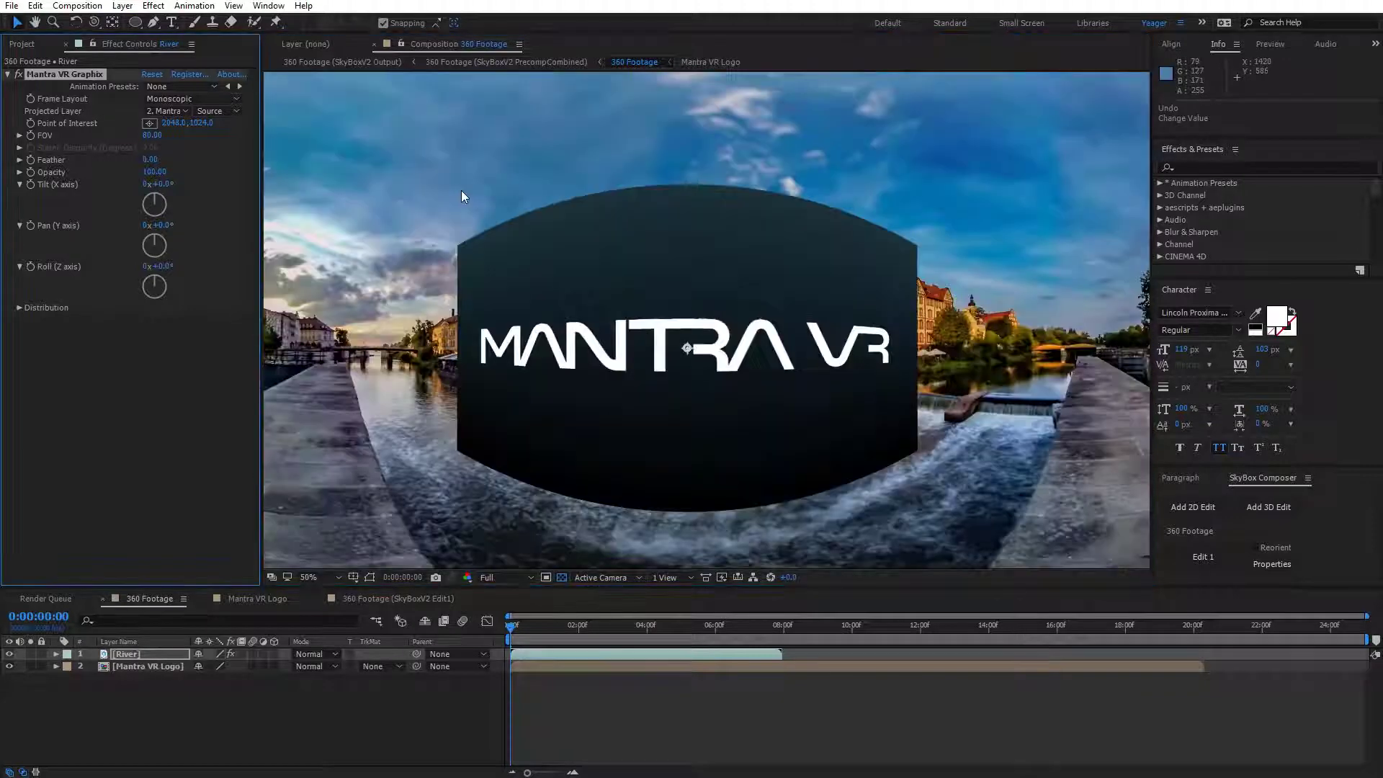
left_click_drag(150, 159, 131, 153)
left_click(149, 159)
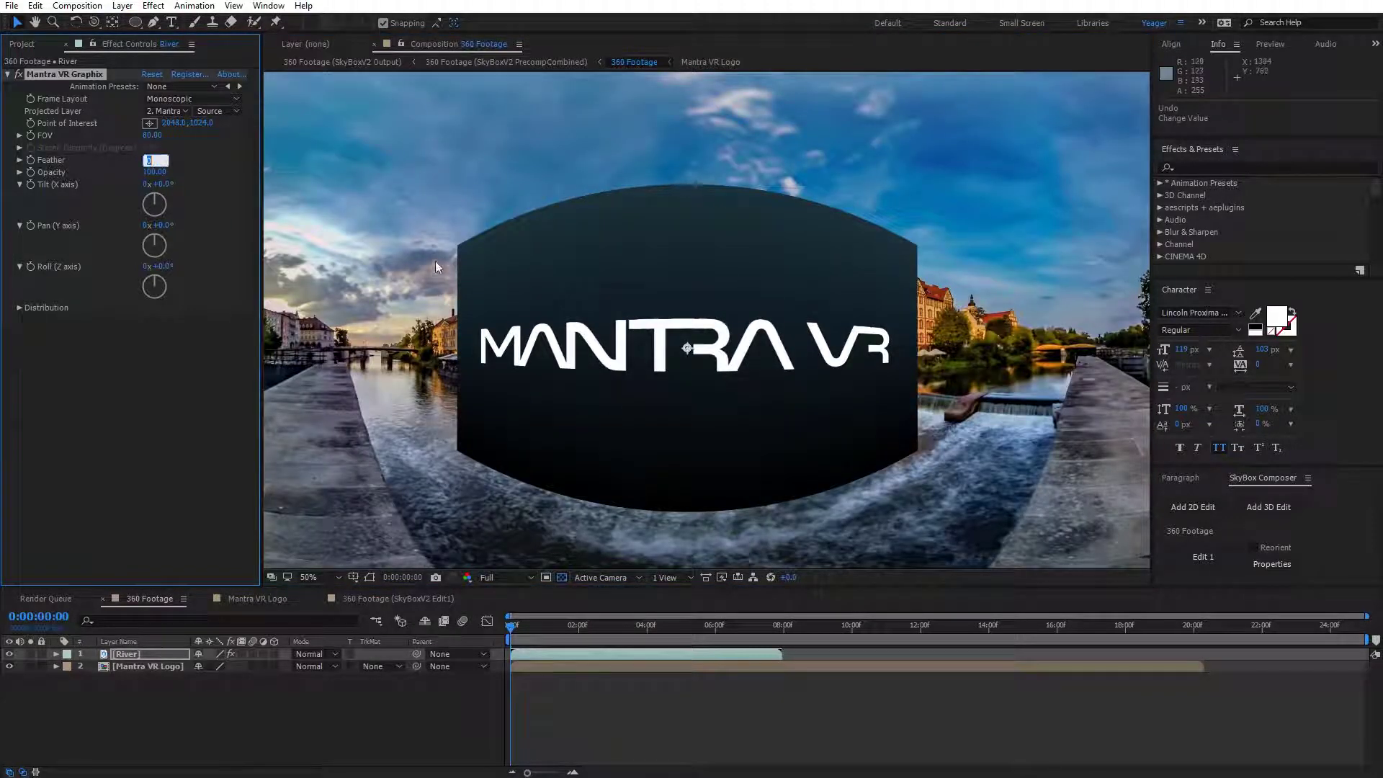
left_click(192, 167)
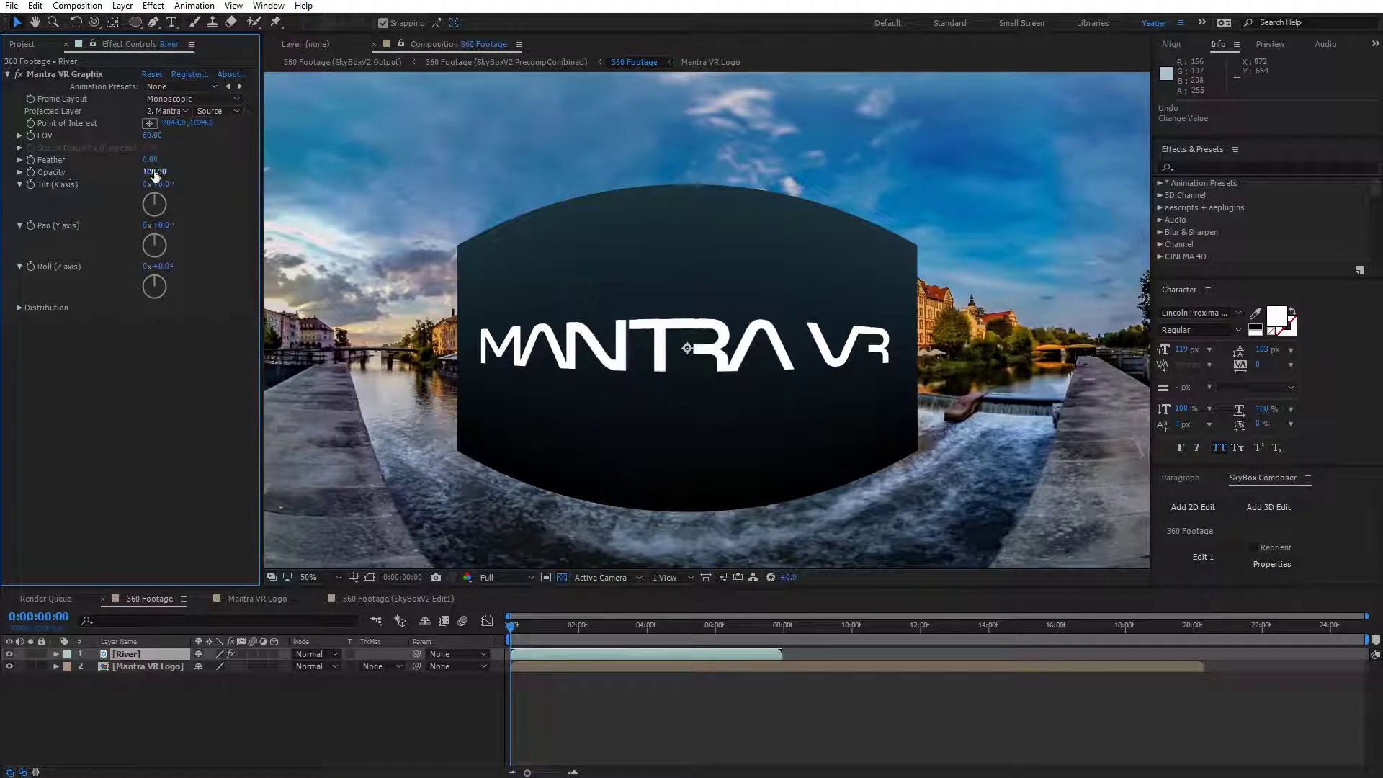
left_click_drag(154, 175, 264, 193)
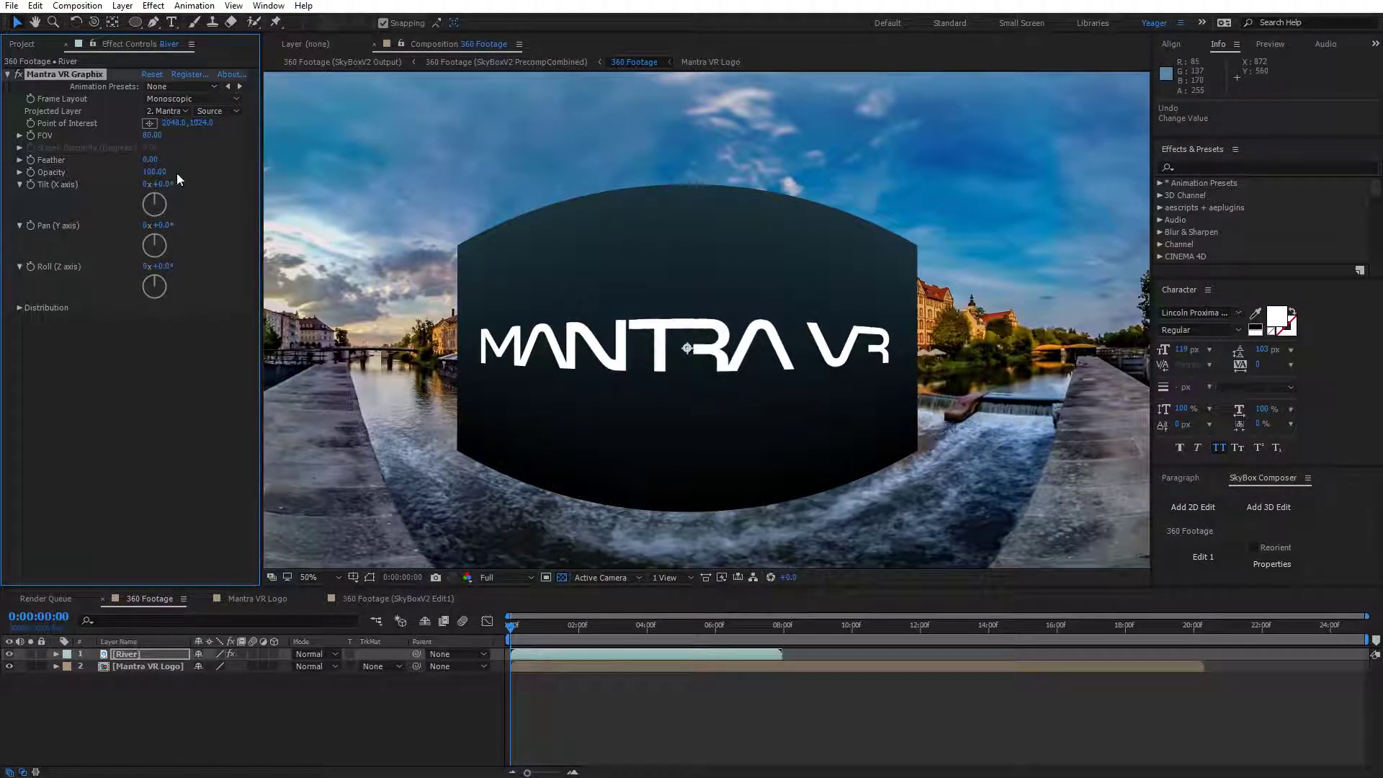
- Undo a Tilt change to keep it at 0, and move Point of Interest to 2048, 967
left_click_drag(164, 184, 128, 225)
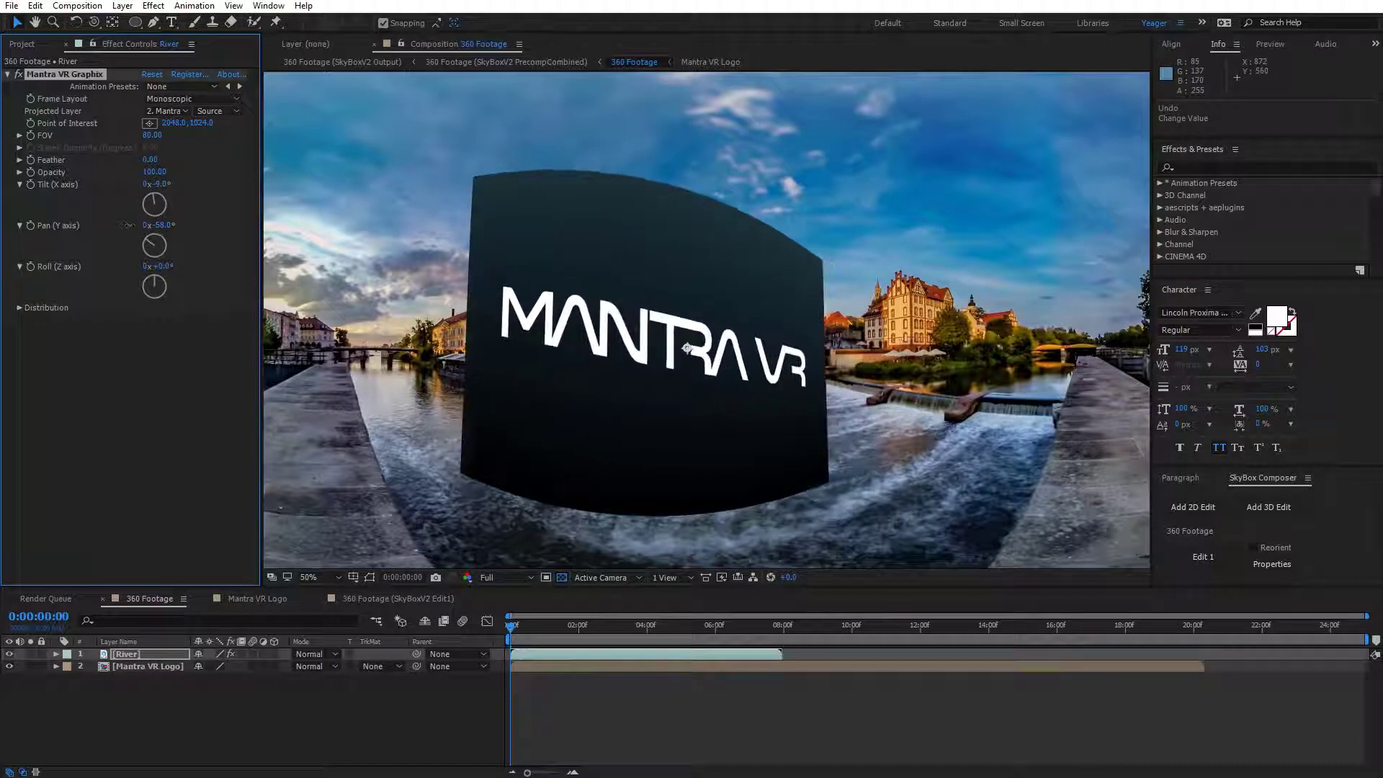
key("ctrl+z")
key("ctrl+z")
key("ctrl+z")
key("ctrl+z")
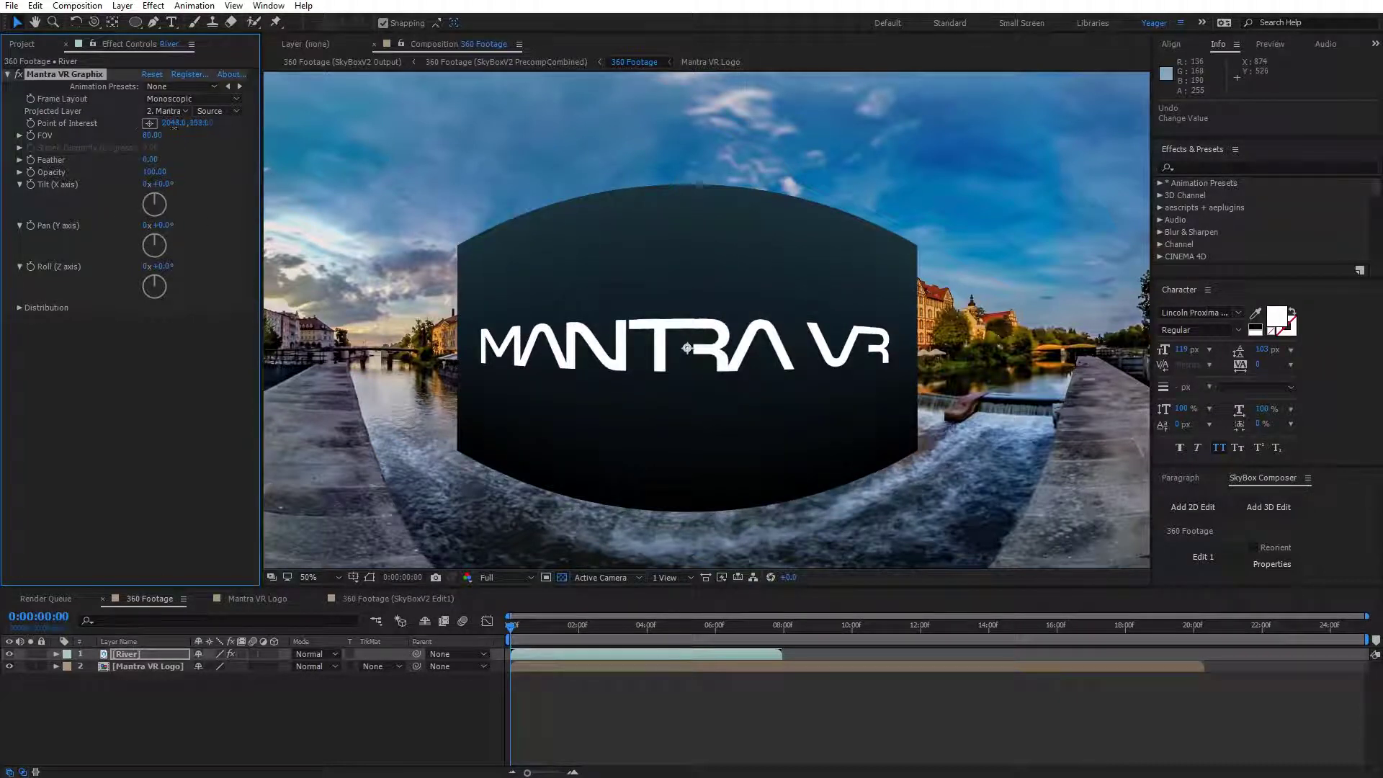
left_click_drag(202, 123, 688, 335)
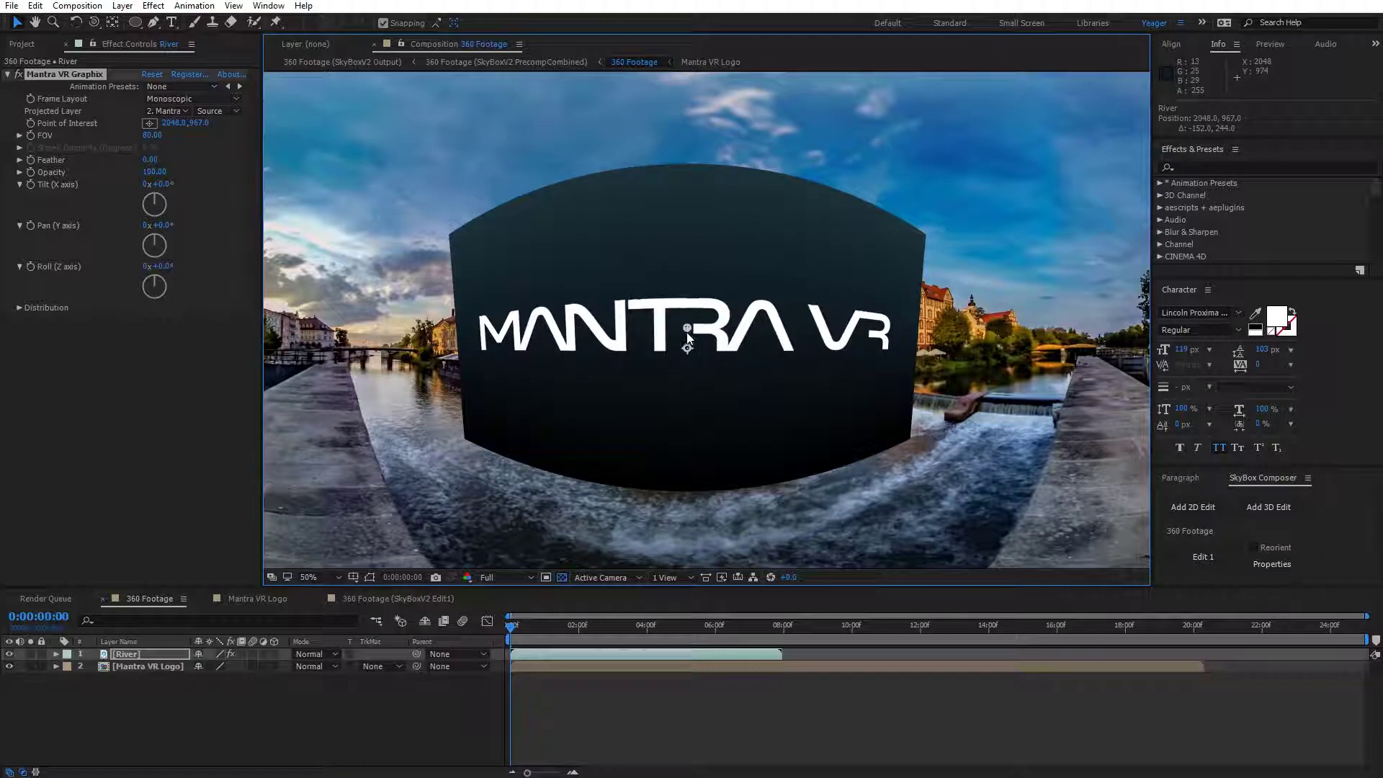
- Hide Black Solid 1 in the logo comp and nudge Point of Interest to 2052, 997
left_click(261, 598)
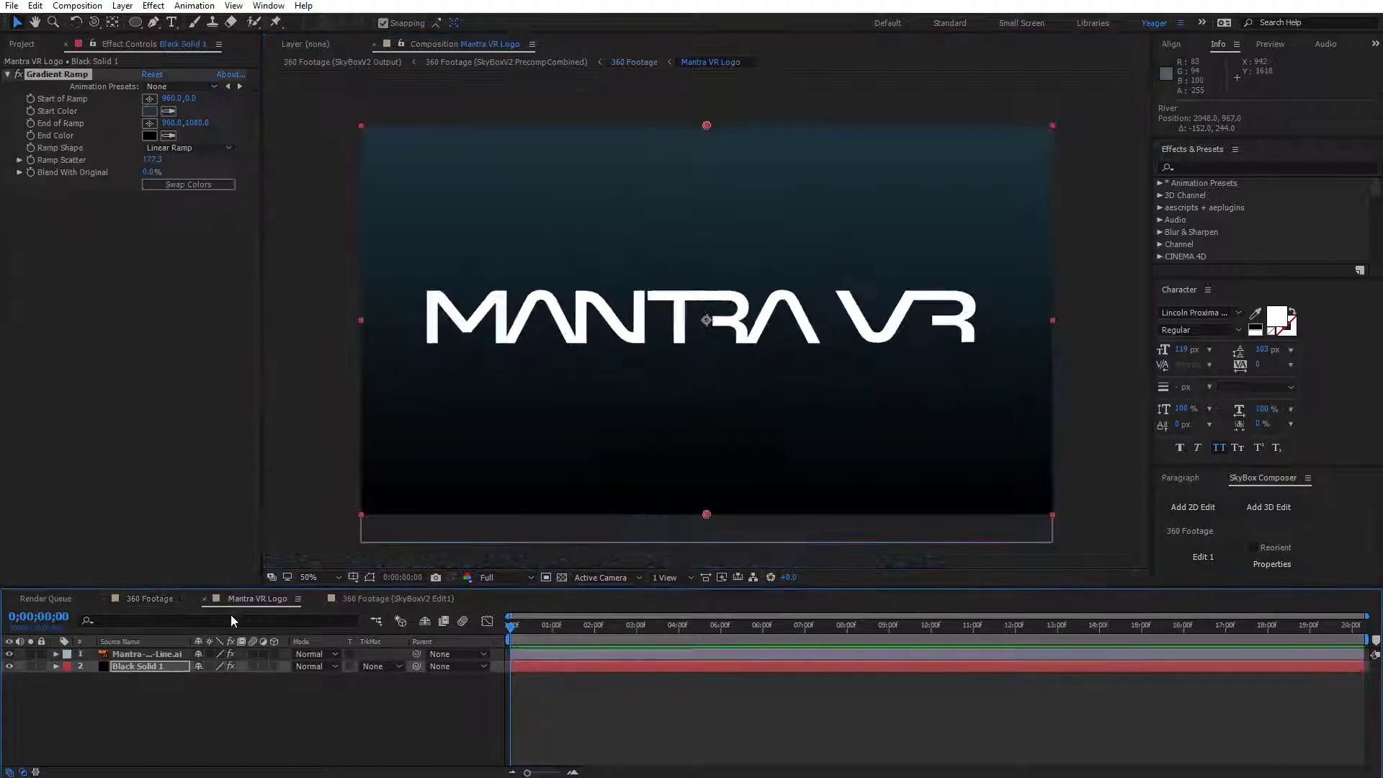
left_click(9, 667)
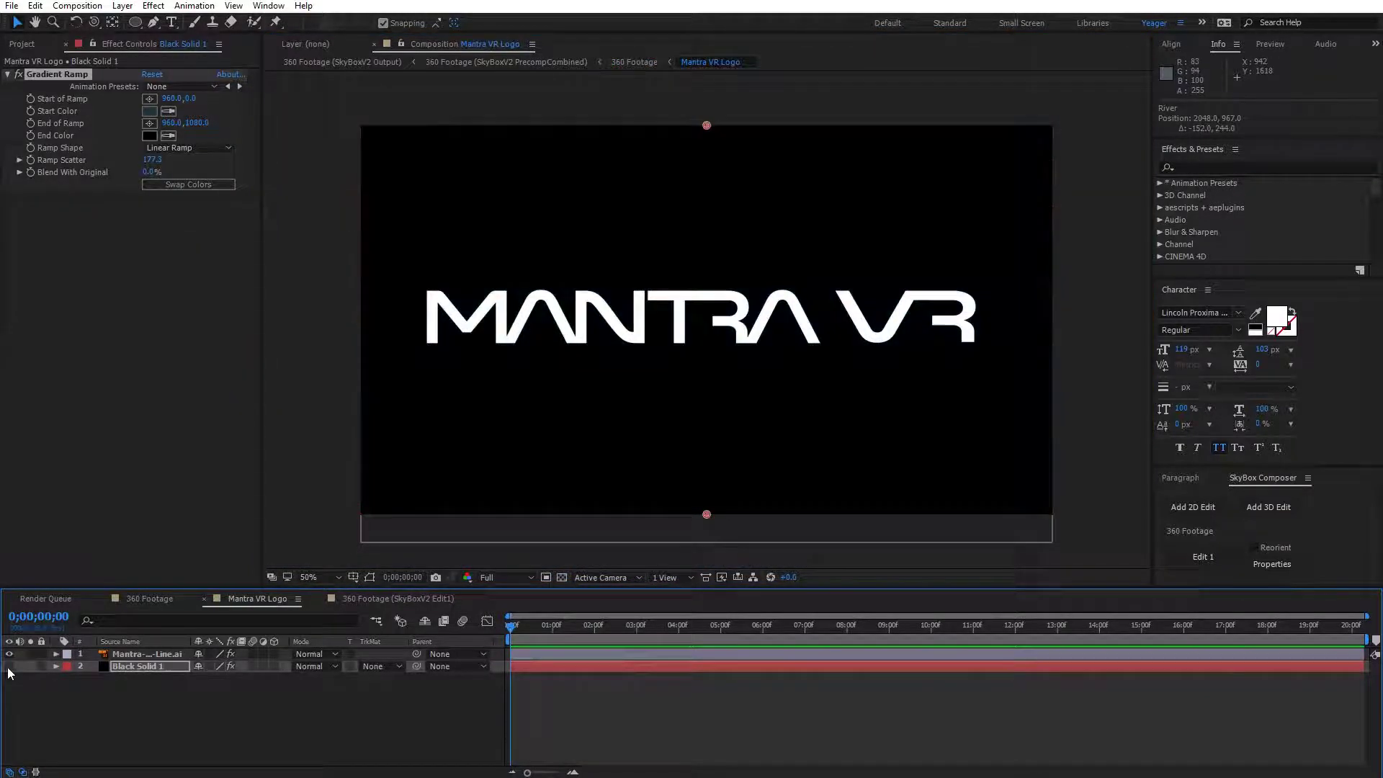
left_click(150, 599)
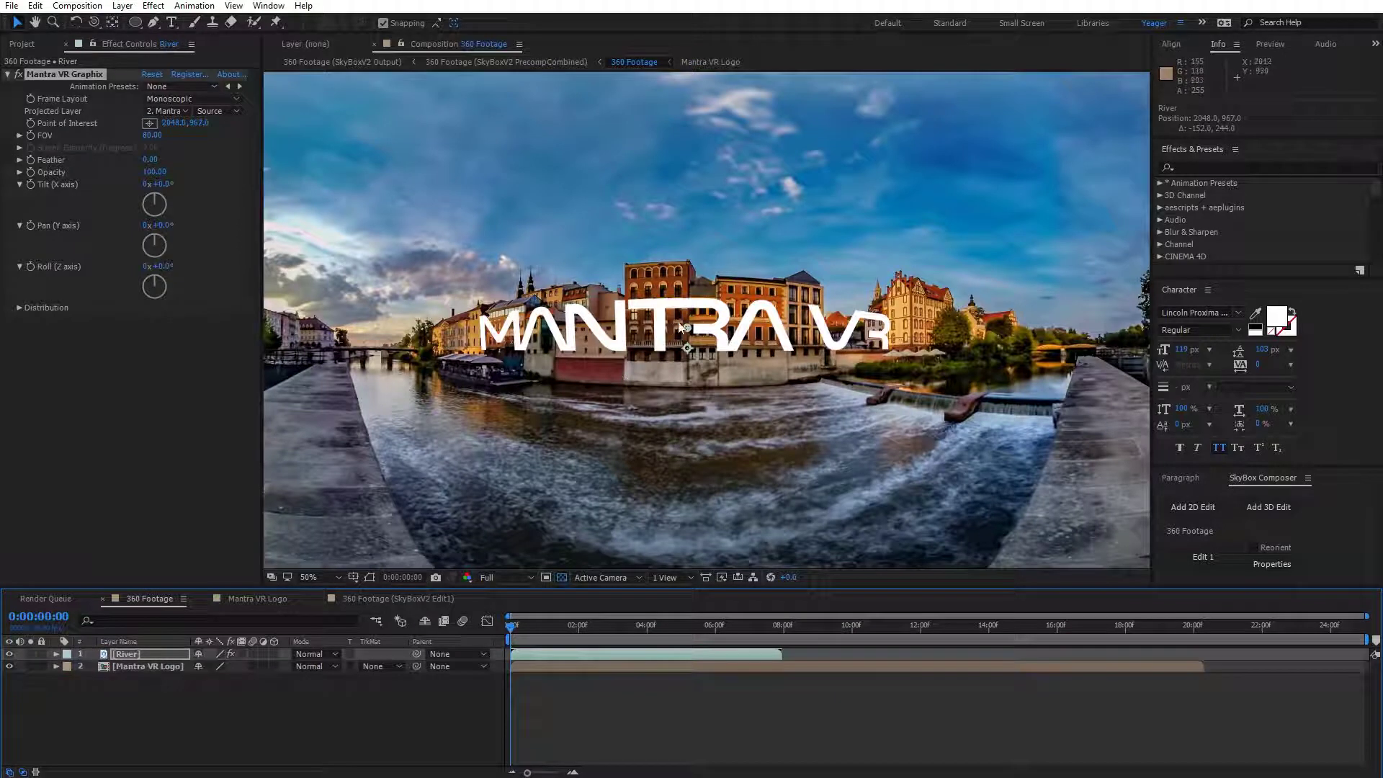
left_click_drag(682, 329, 684, 333)
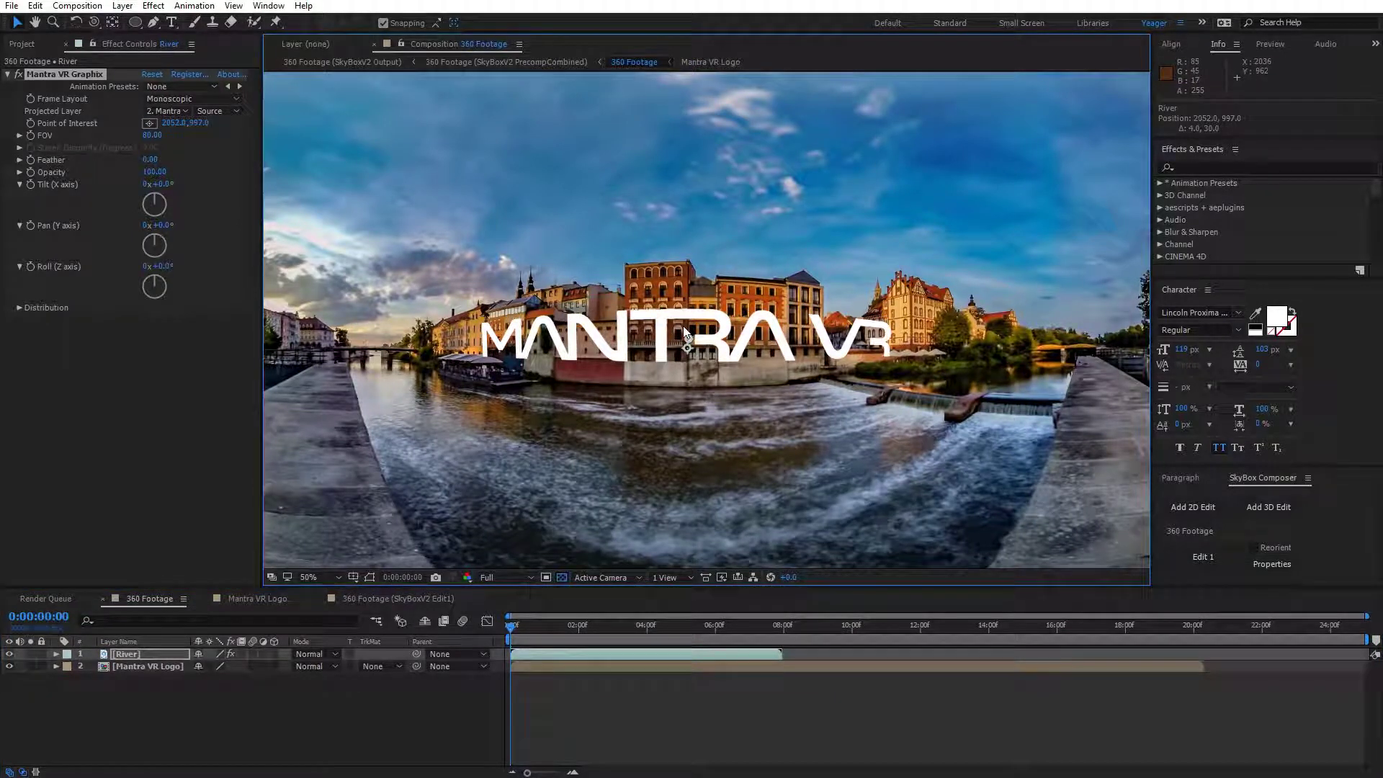
- Set Distribution's Number Of Instances to 11 and move Point of Interest to 1696, 945
left_click(19, 308)
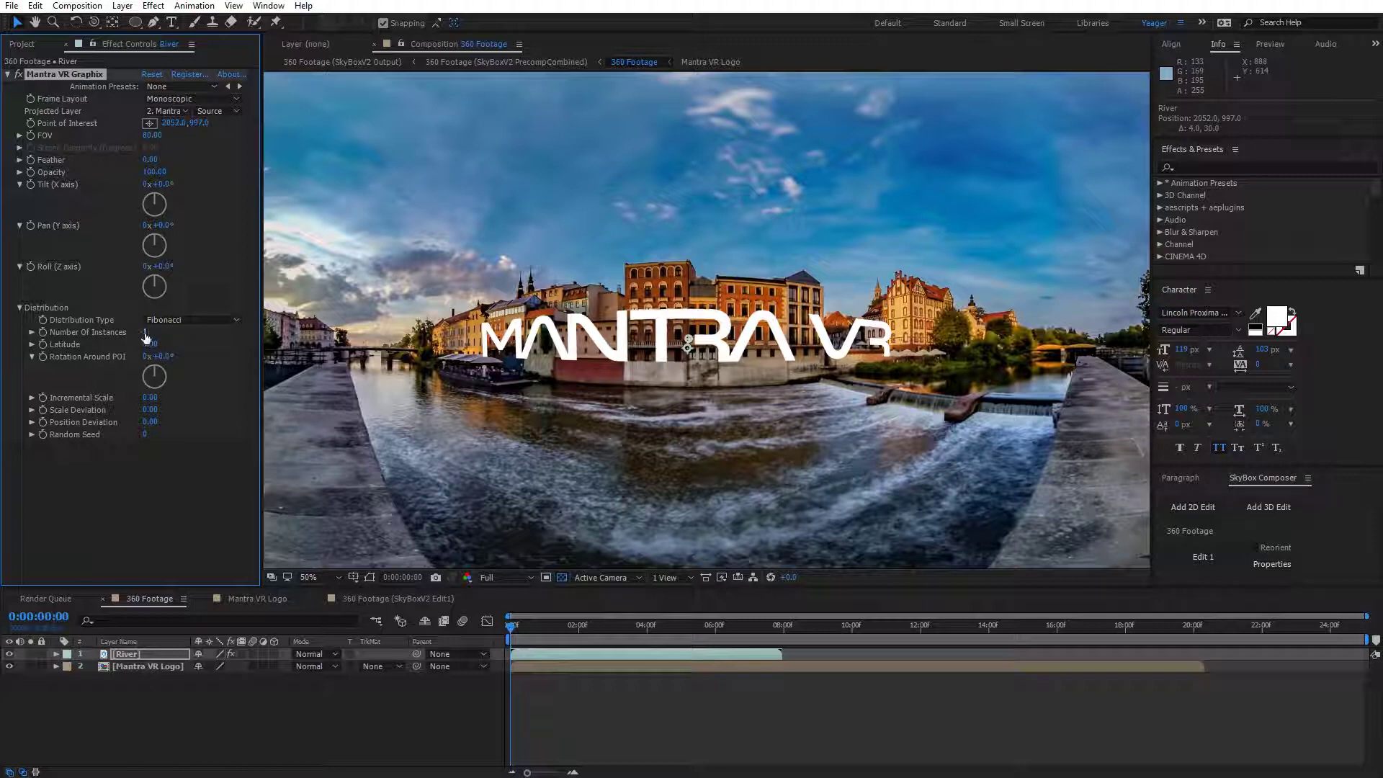
left_click_drag(147, 332, 220, 333)
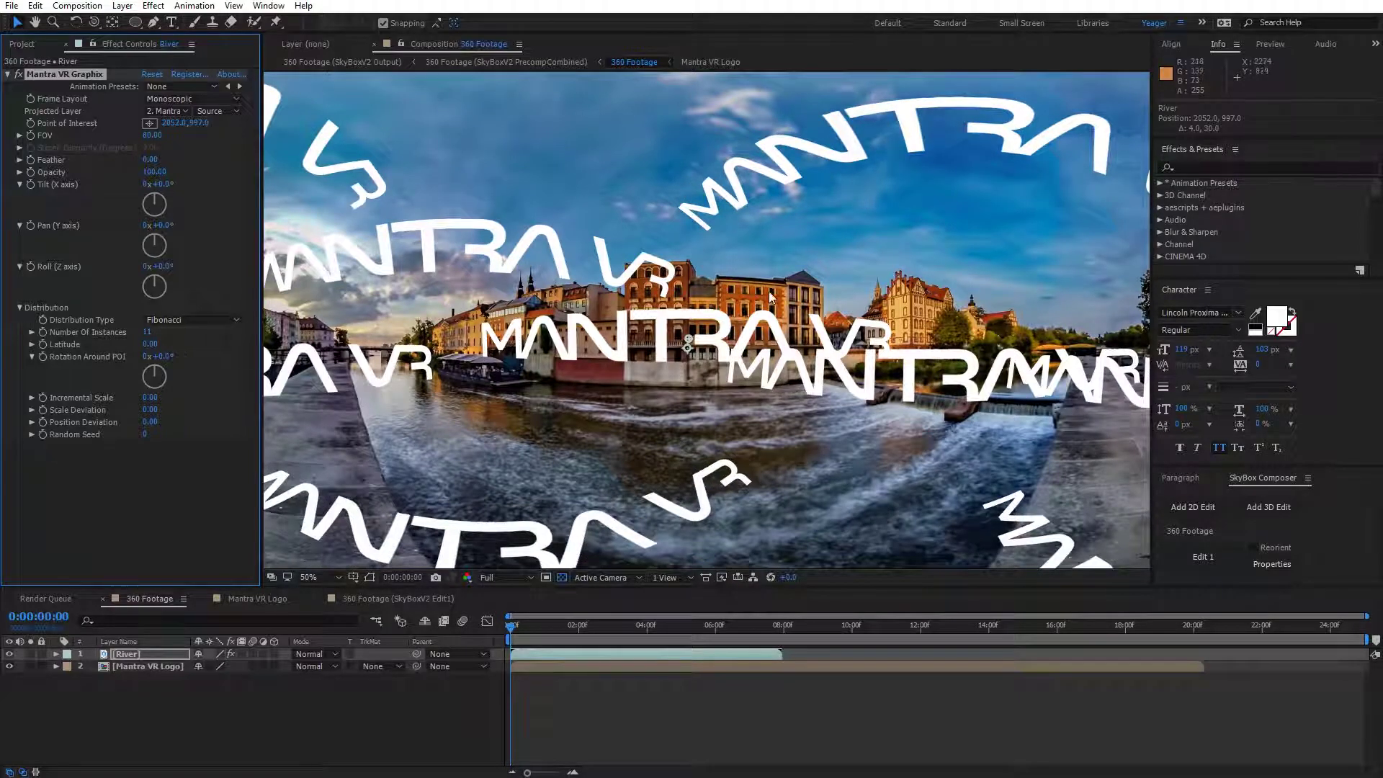
scroll(769, 283, "down", 2)
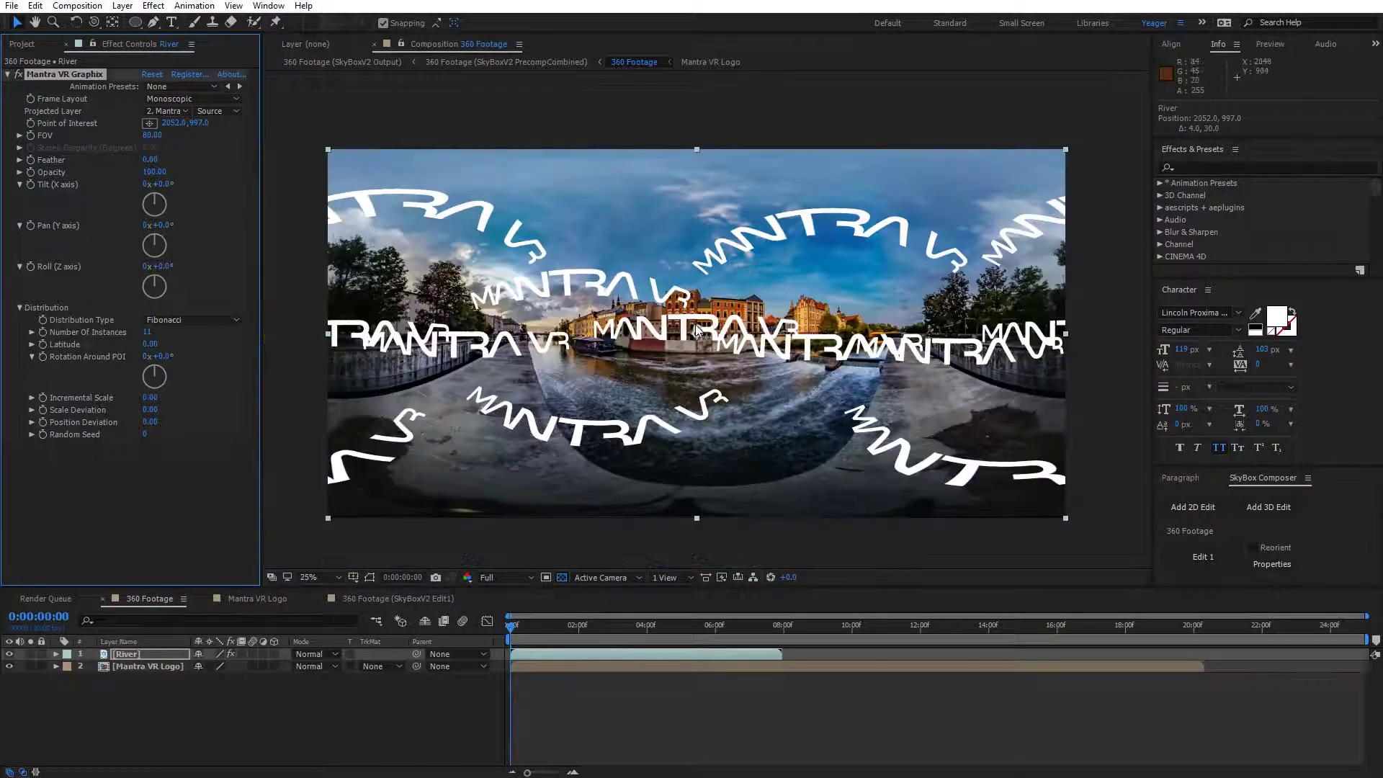
left_click_drag(698, 329, 636, 323)
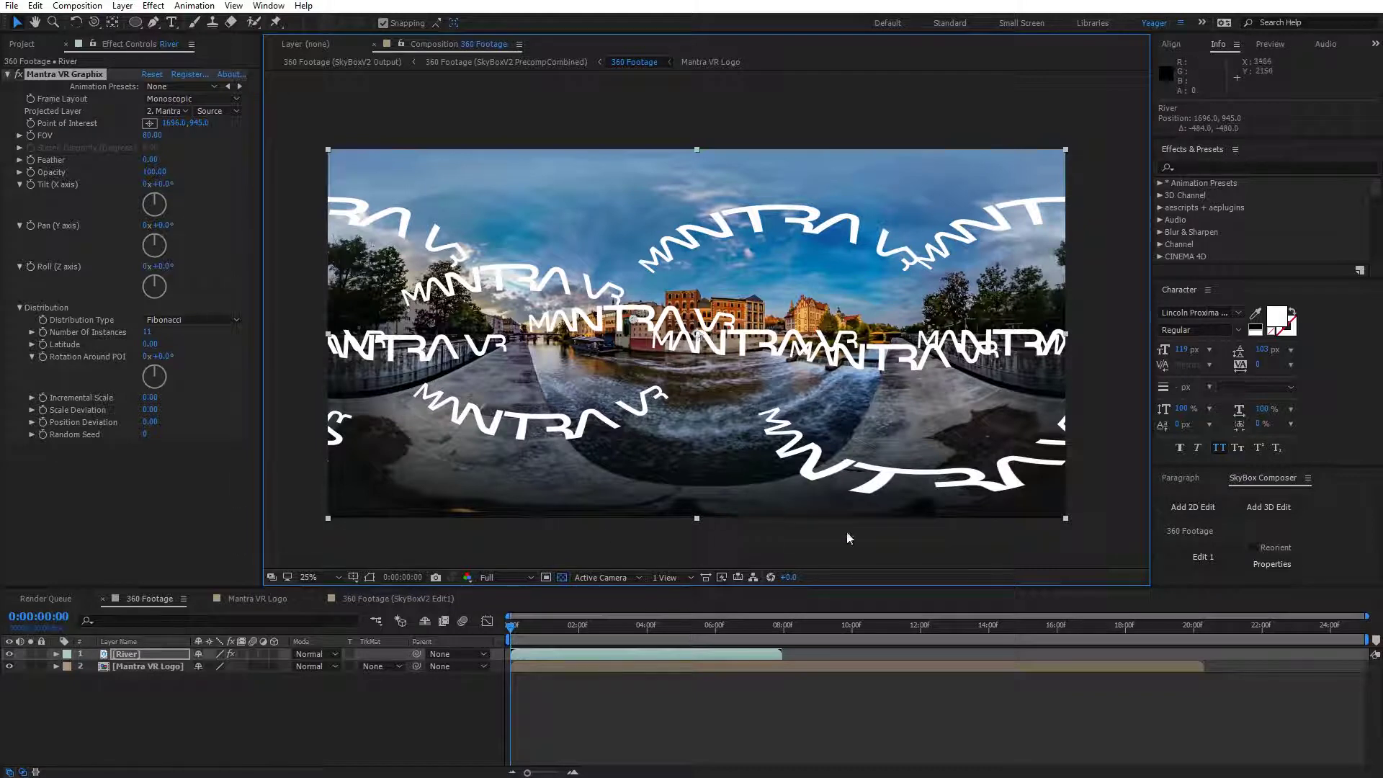
- Open SkyBox Edit 1 and orbit the camera toward the sky and riverside town
left_click(1217, 558)
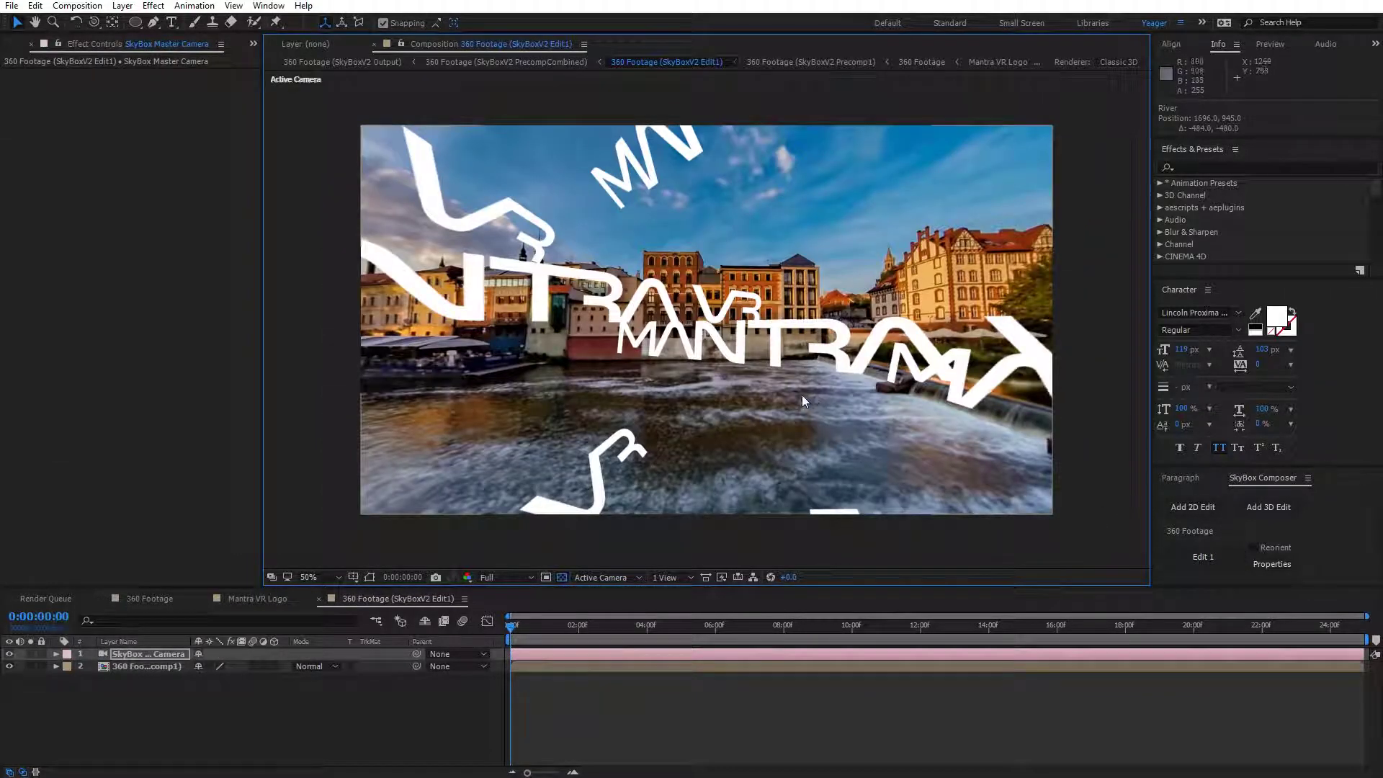
key("c")
left_click_drag(791, 367, 800, 294)
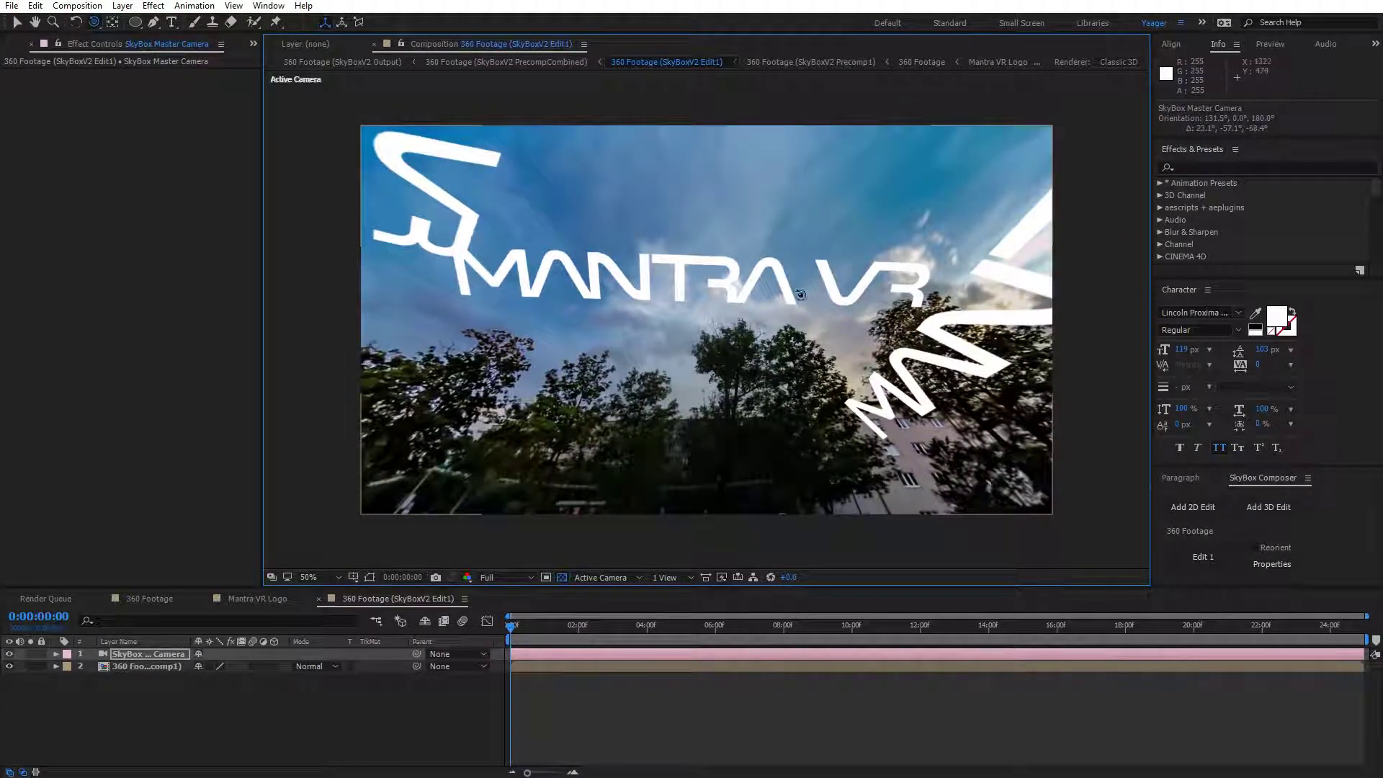
left_click_drag(886, 332, 640, 458)
left_click_drag(640, 328, 693, 387)
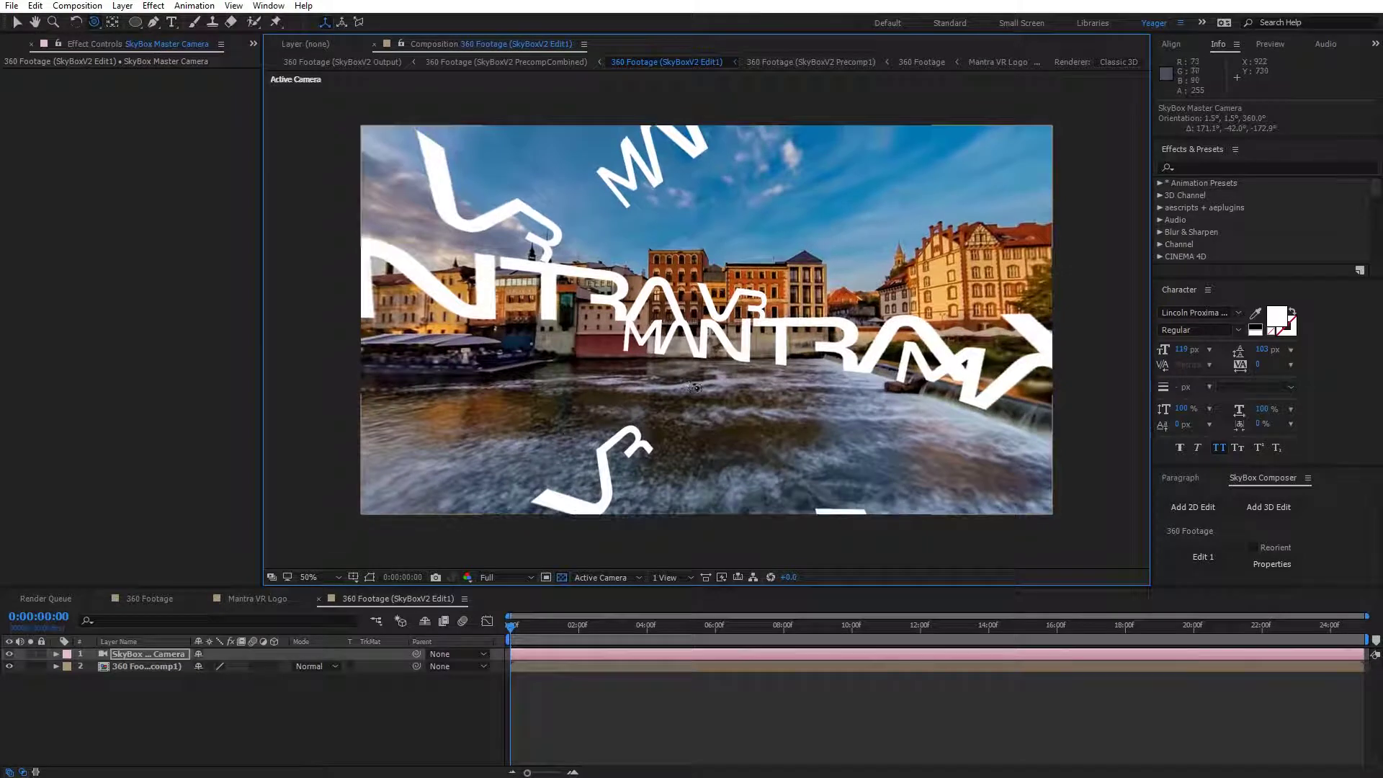
- In the 360 Footage comp, keep Fibonacci distribution and set Instances to 13
left_click(157, 599)
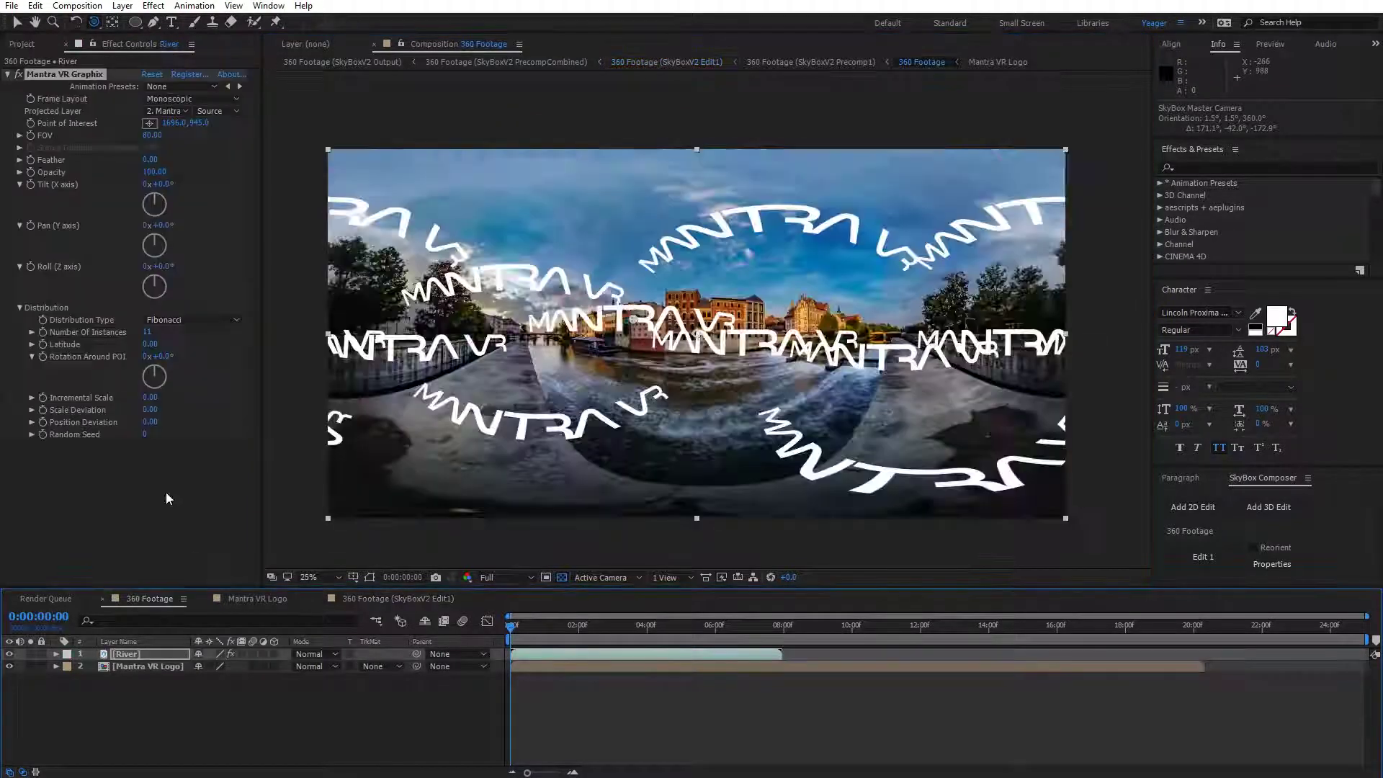
left_click(176, 320)
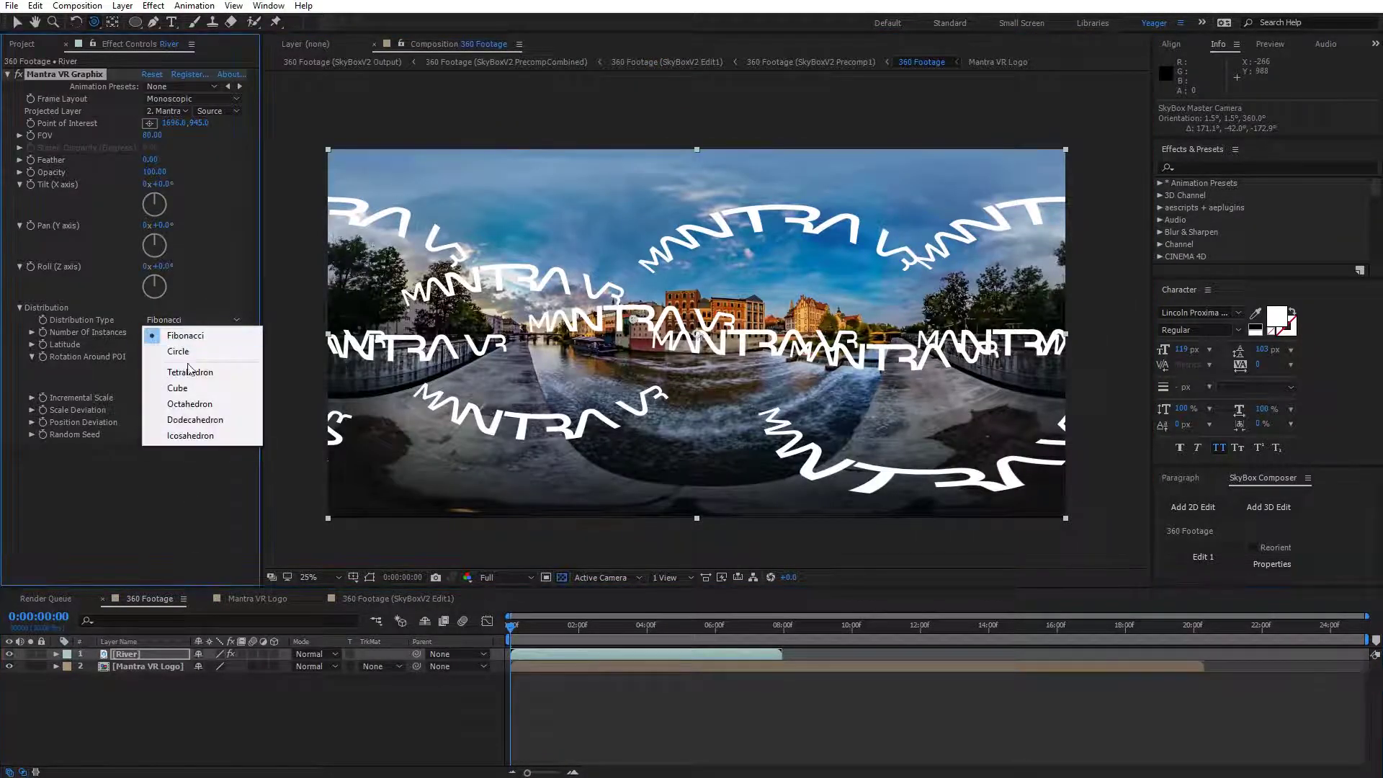
left_click(79, 333)
mouse_move(147, 332)
left_mouse_down()
mouse_move(224, 336)
mouse_move(88, 343)
mouse_move(165, 332)
mouse_move(151, 344)
mouse_move(190, 357)
mouse_move(351, 356)
mouse_move(261, 356)
left_mouse_up()
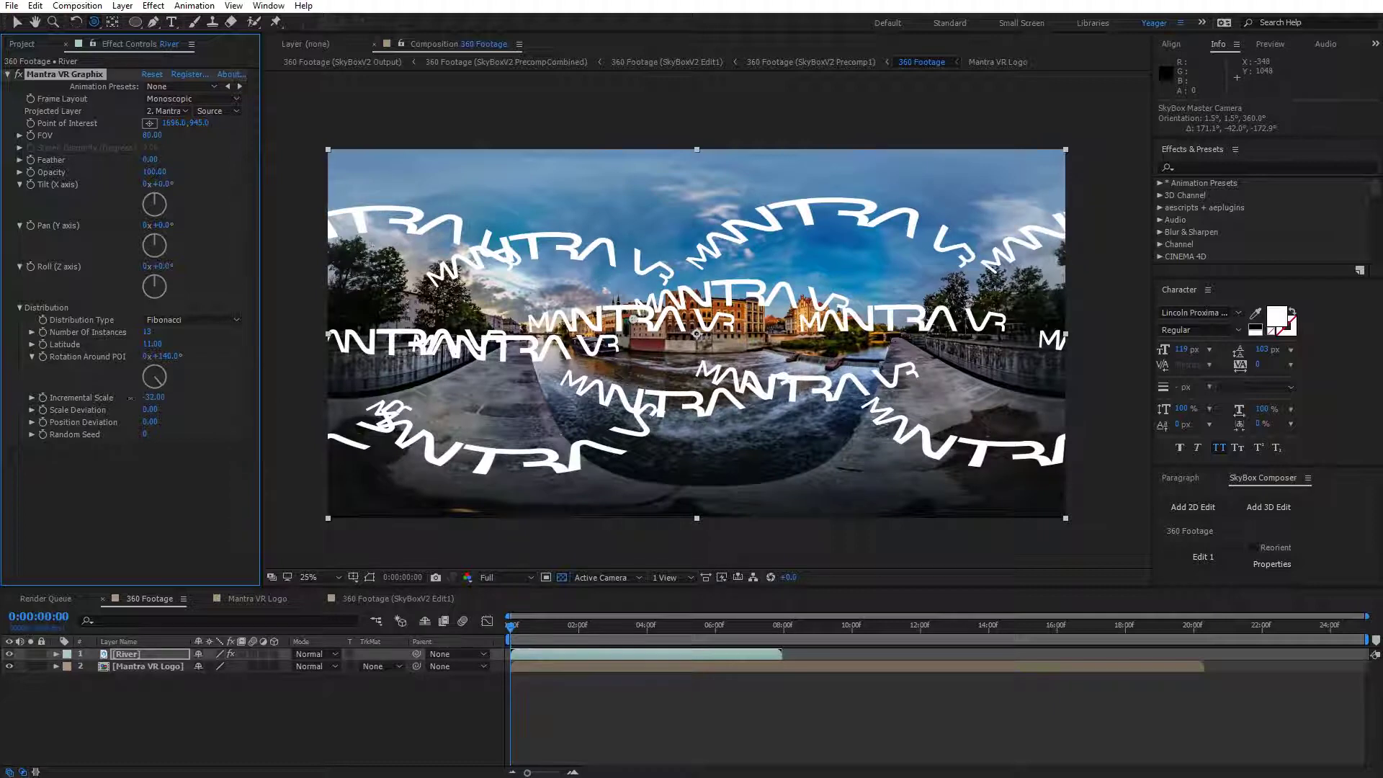
- Try several Incremental Scale values, move the POI to 1968, 877, then set Incremental Scale to 0
left_click_drag(132, 397, 98, 397)
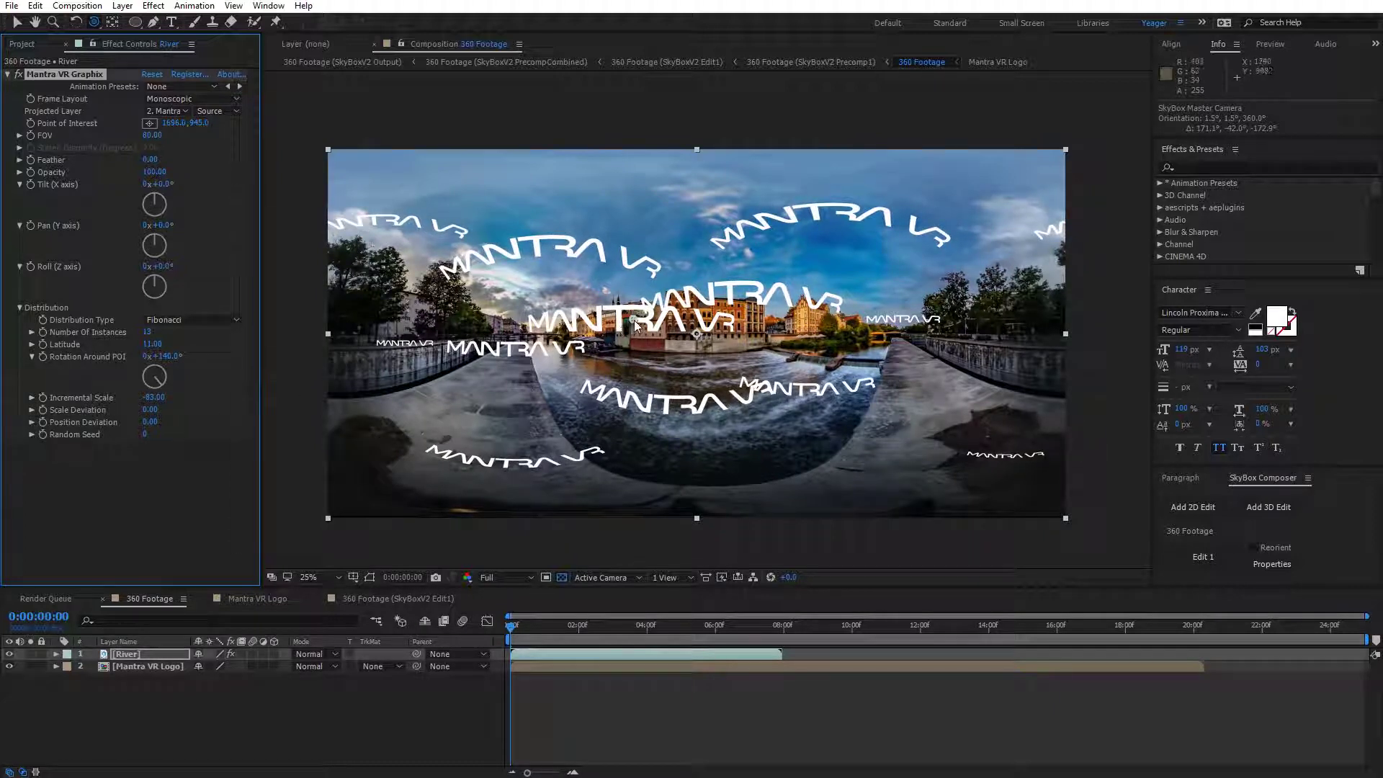
left_click_drag(629, 313, 679, 301)
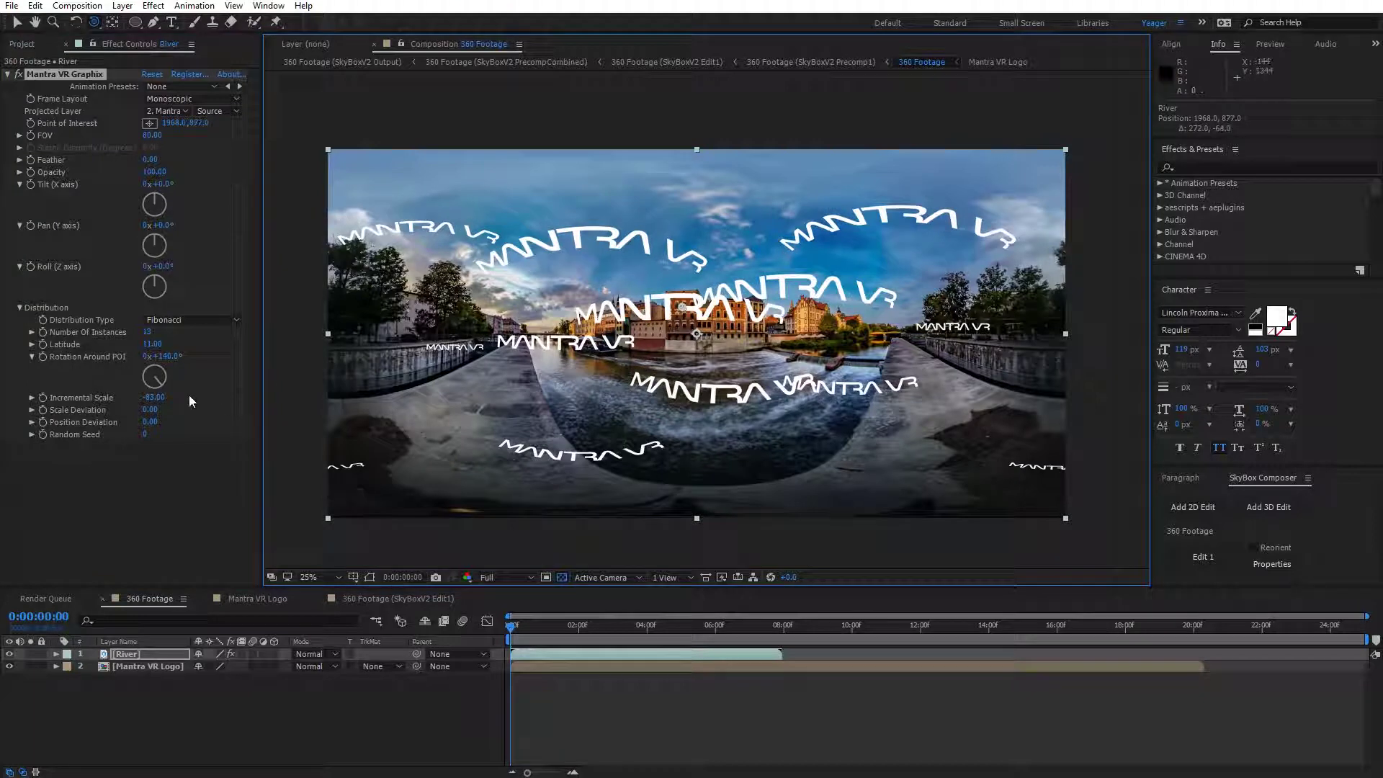
left_click(229, 397)
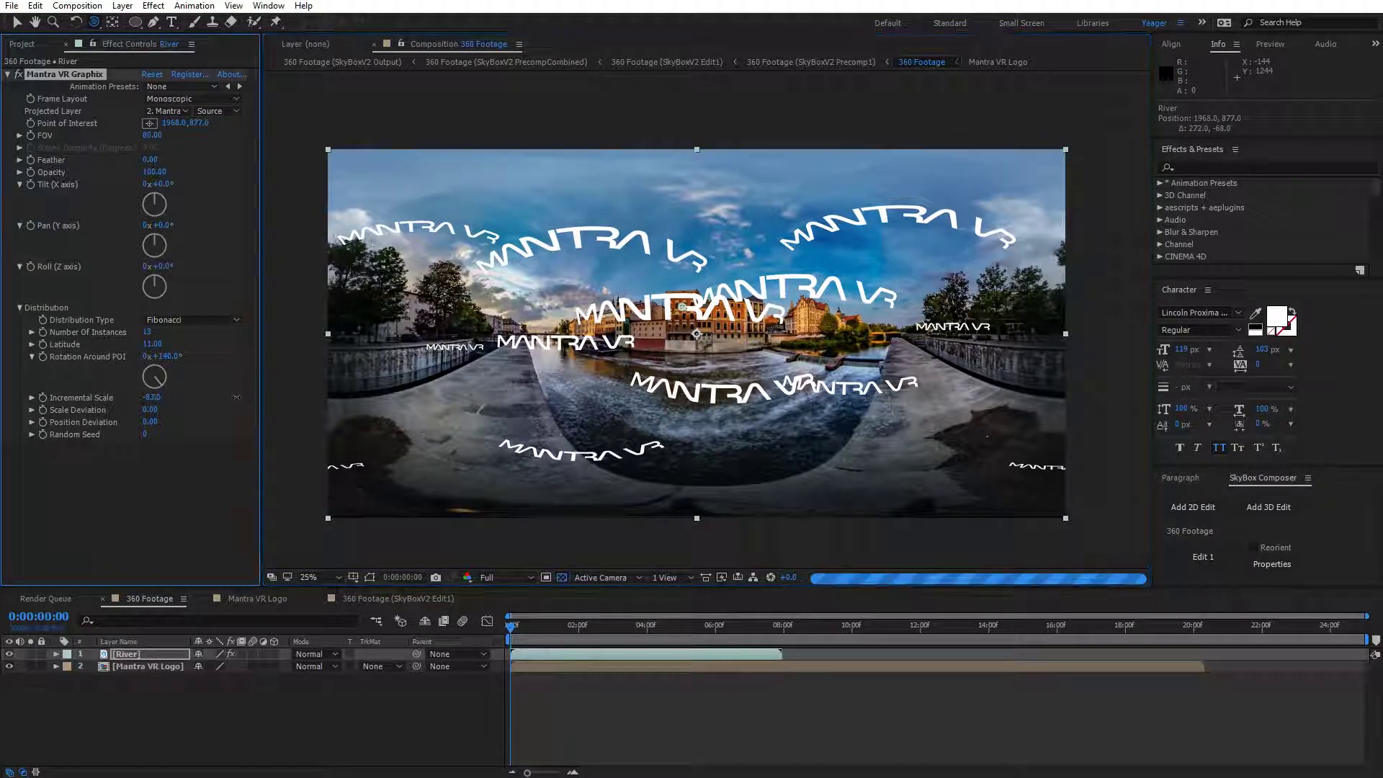
left_click_drag(236, 397, 299, 394)
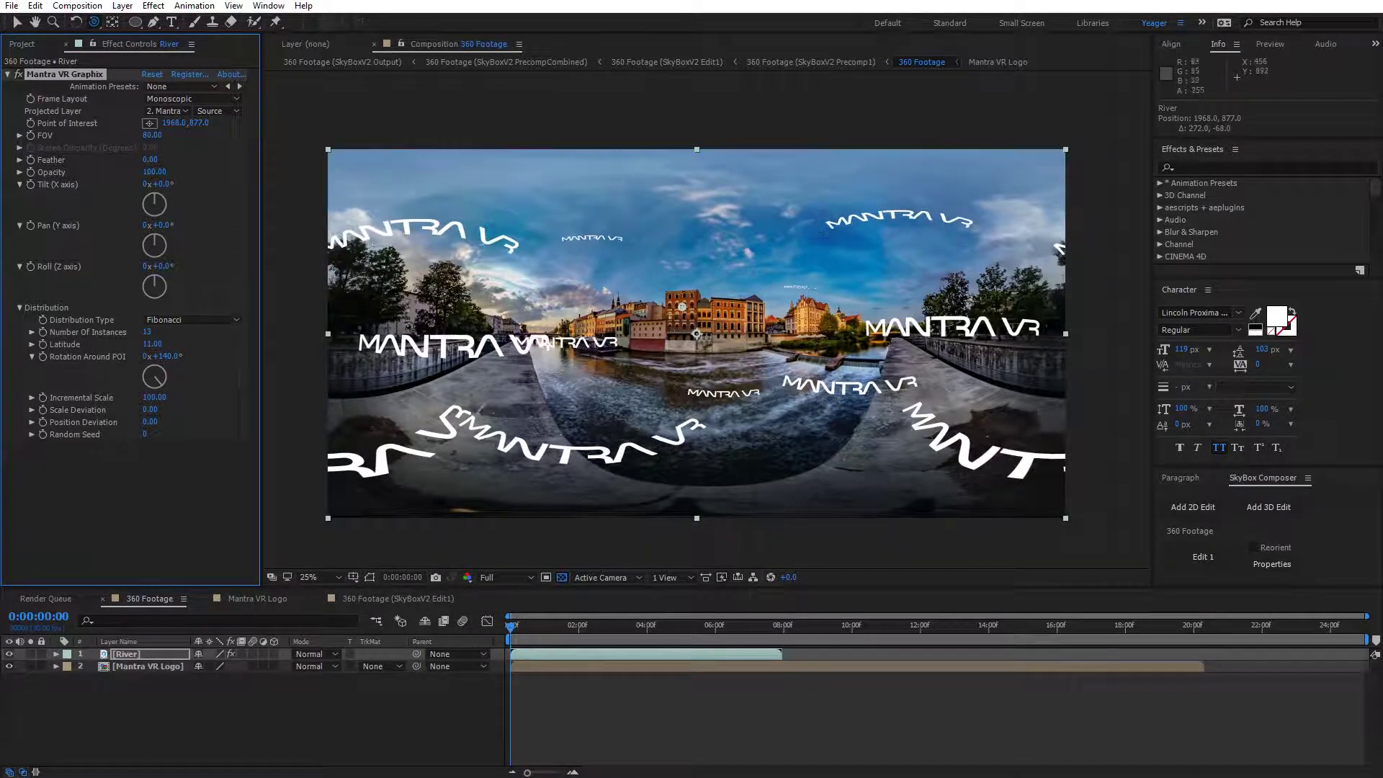
left_click_drag(155, 397, 159, 404)
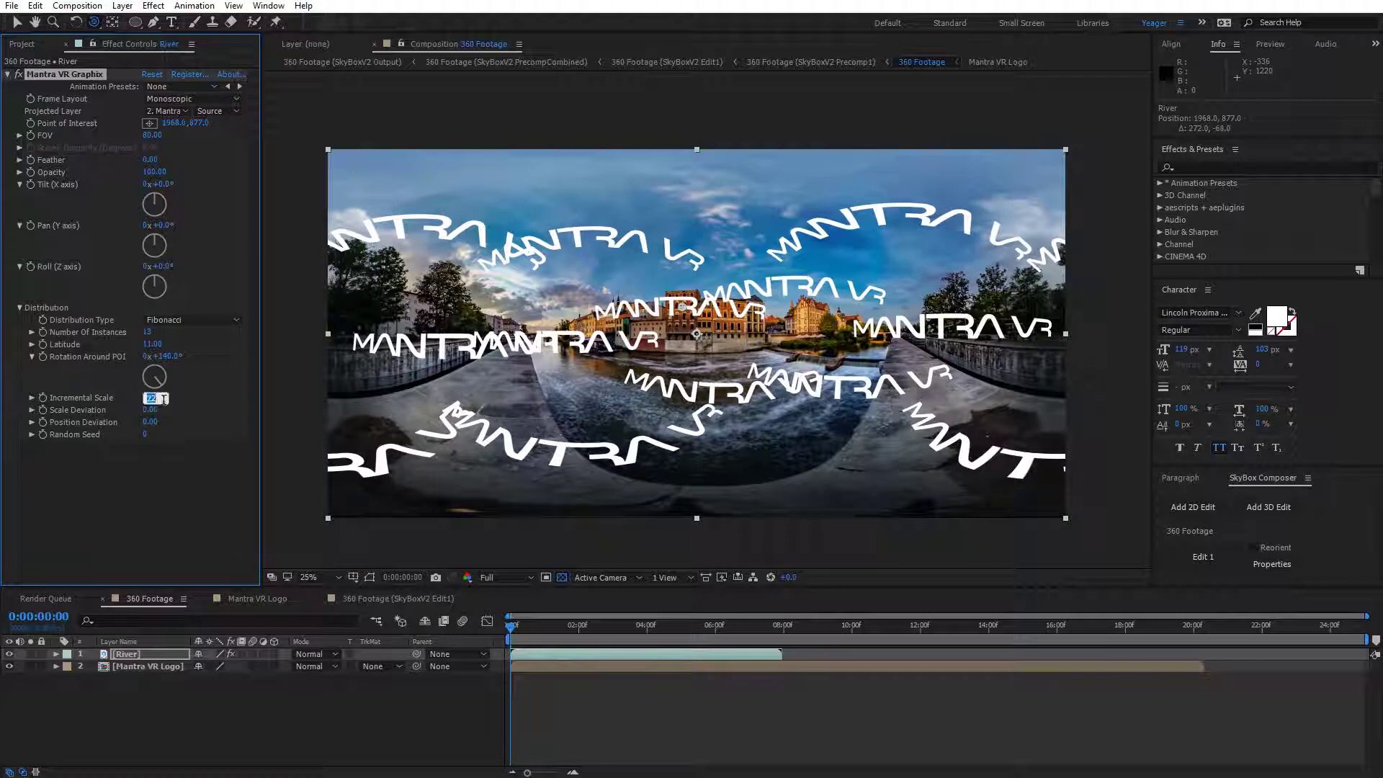
type("0")
key("Return")
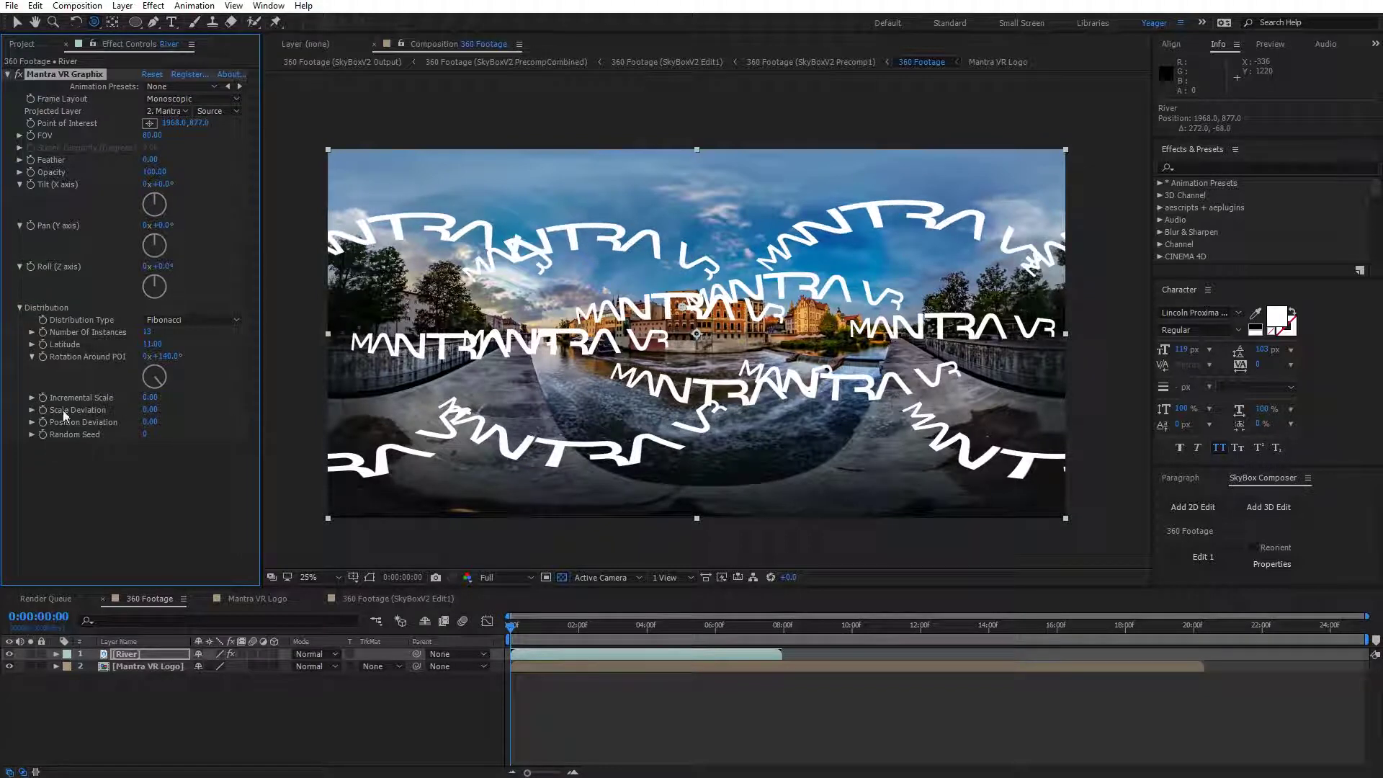
- Set Scale Deviation to 48 and Position Deviation to 47
left_click(150, 409)
type("48")
key("Return")
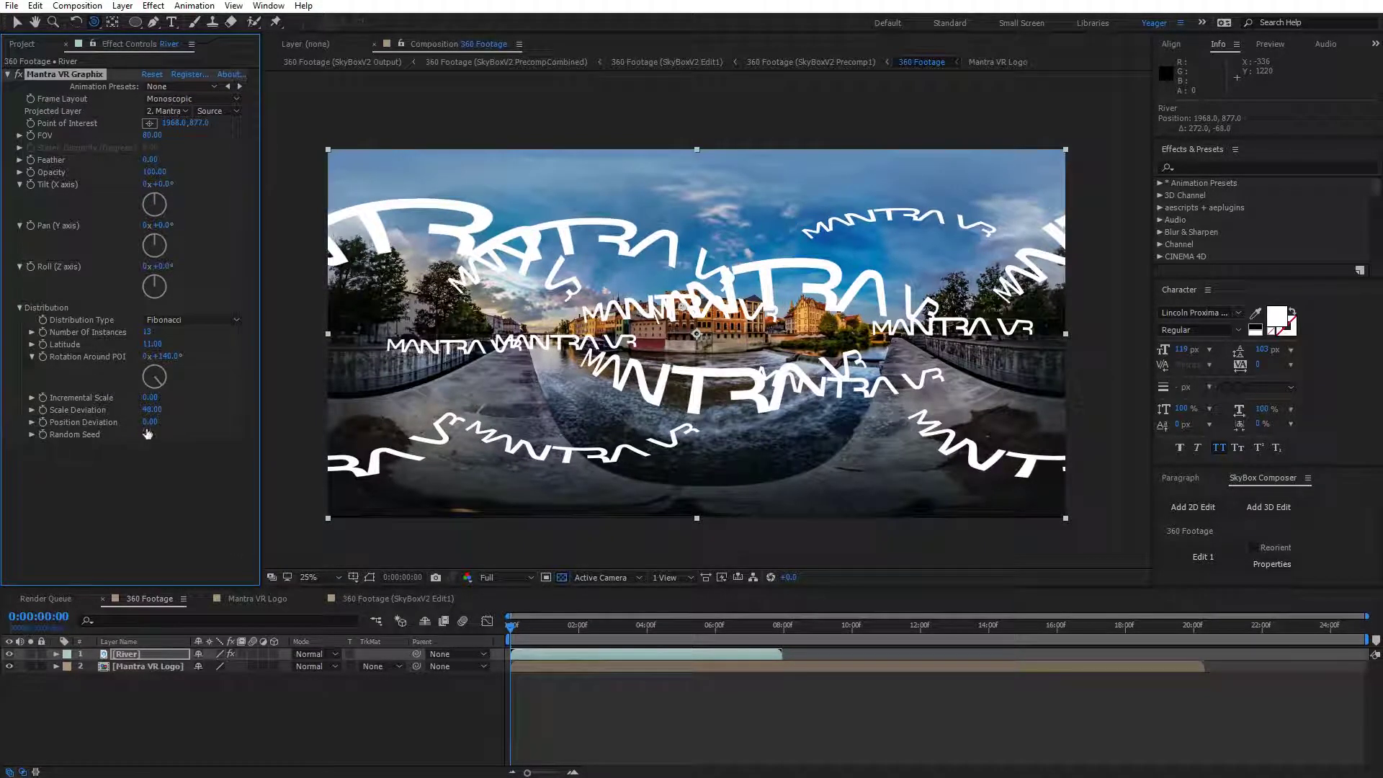
mouse_move(160, 422)
left_mouse_down()
mouse_move(184, 421)
mouse_move(124, 446)
mouse_move(167, 432)
left_mouse_up()
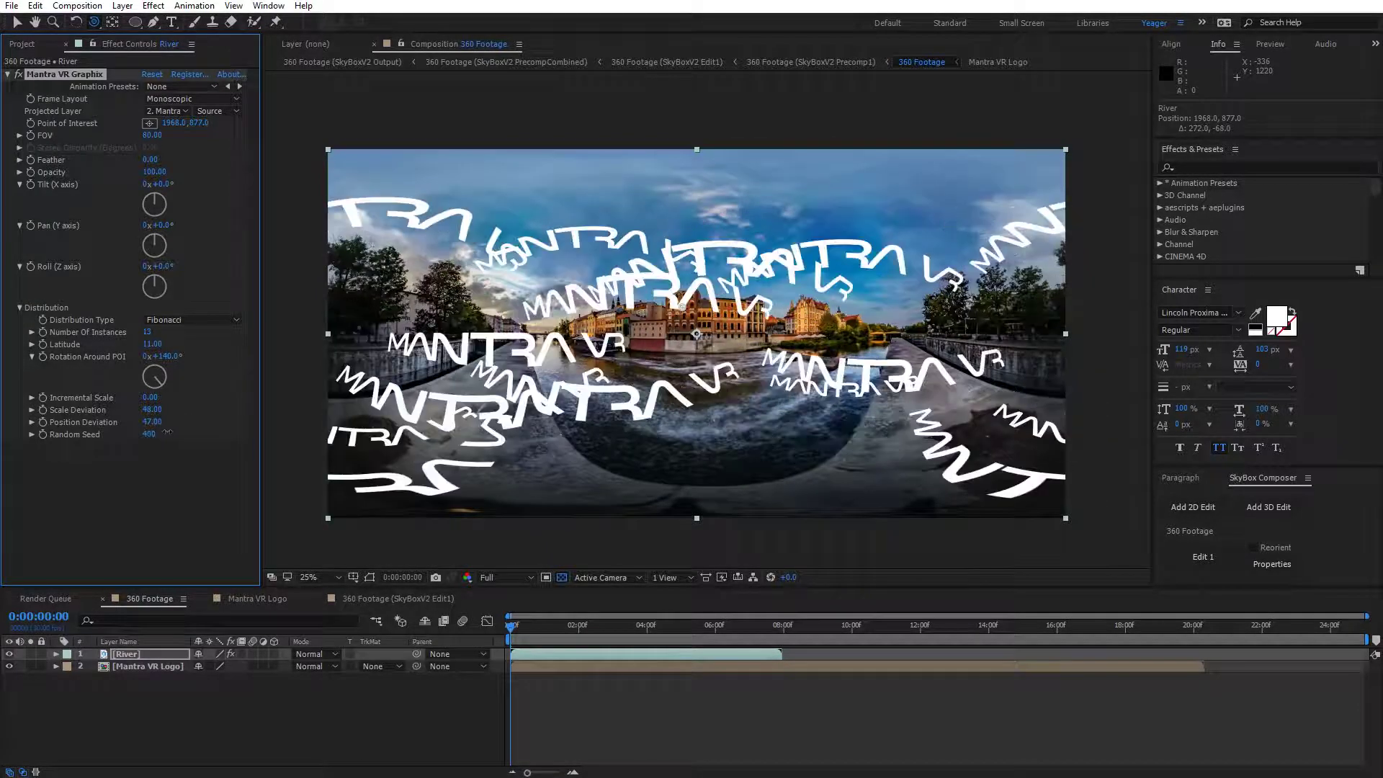
- Raise Instances to 20 and move the point of interest to 1900, 961
left_click_drag(173, 332, 202, 335)
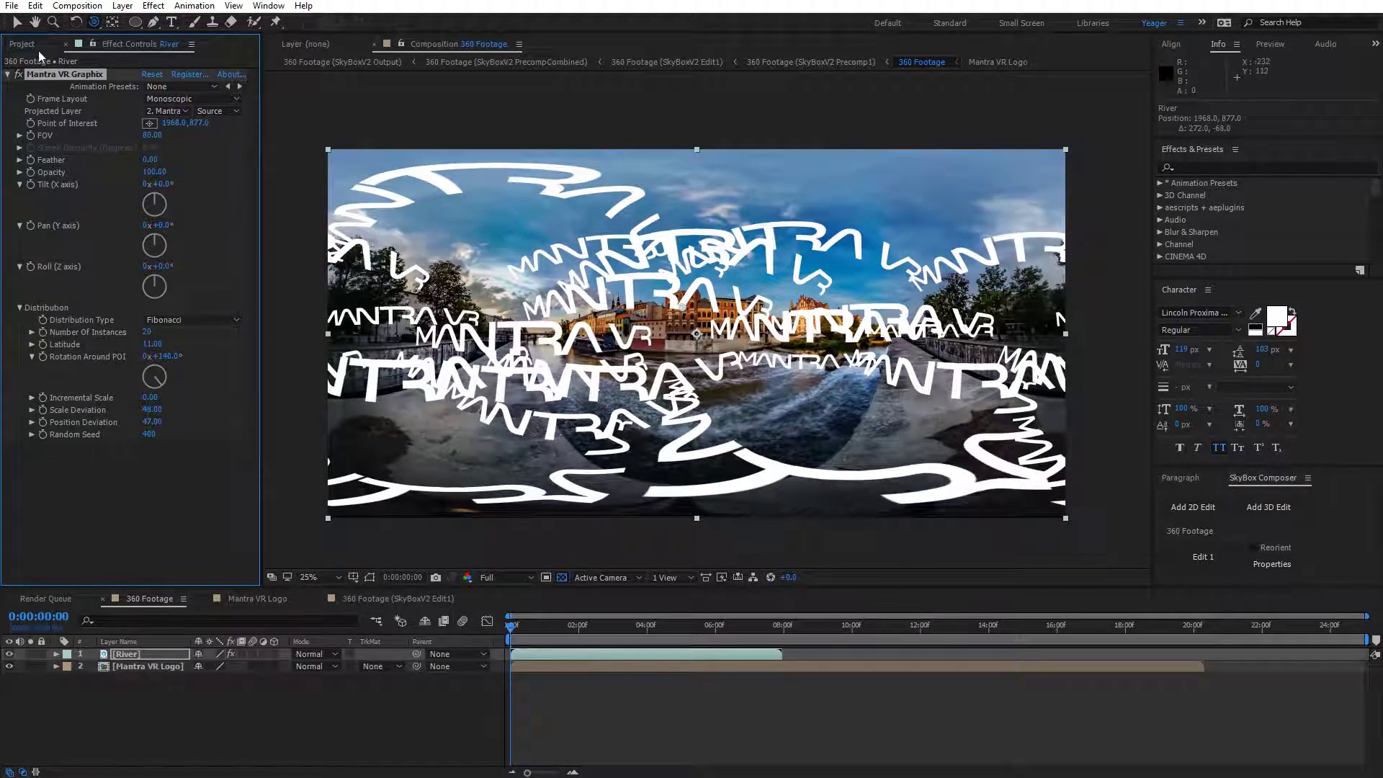
left_click(16, 22)
mouse_move(681, 310)
left_mouse_down()
mouse_move(656, 306)
mouse_move(691, 335)
mouse_move(670, 322)
left_mouse_up()
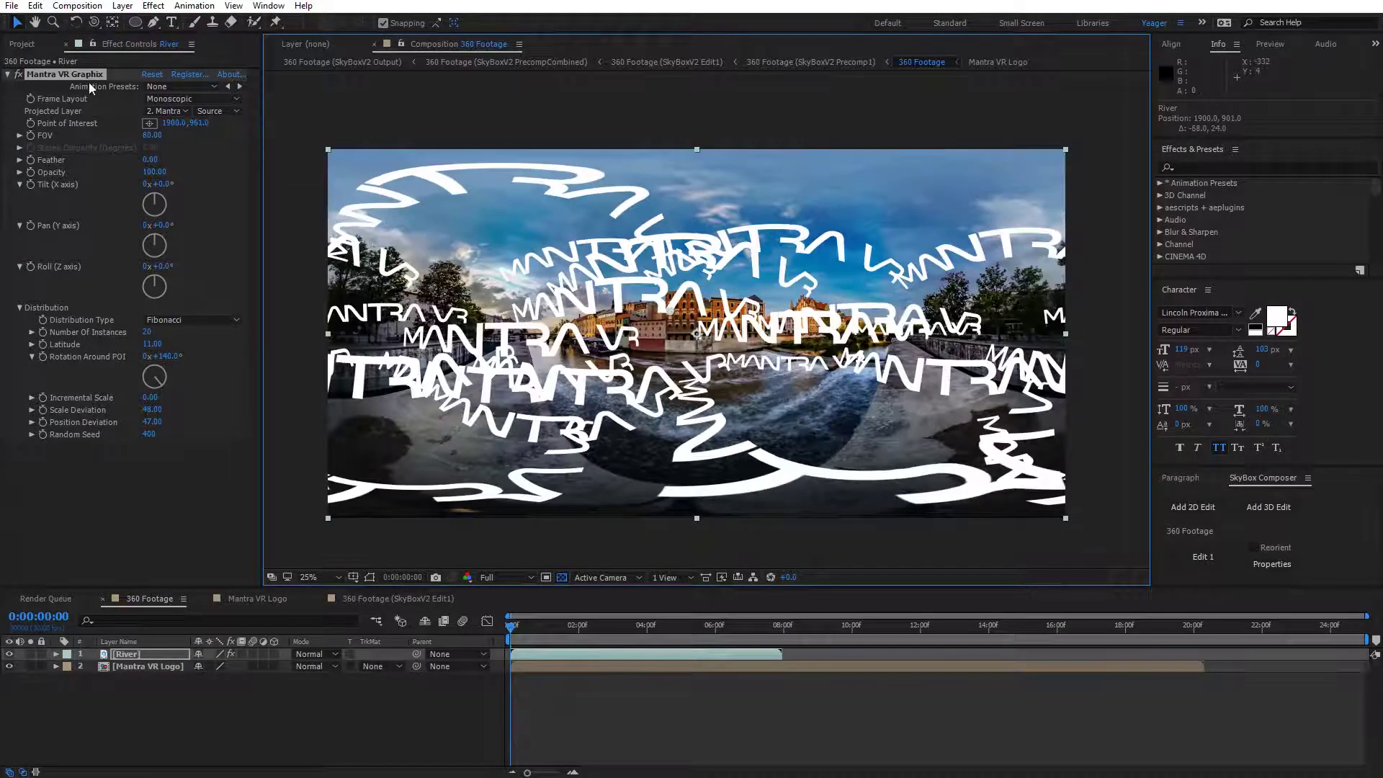